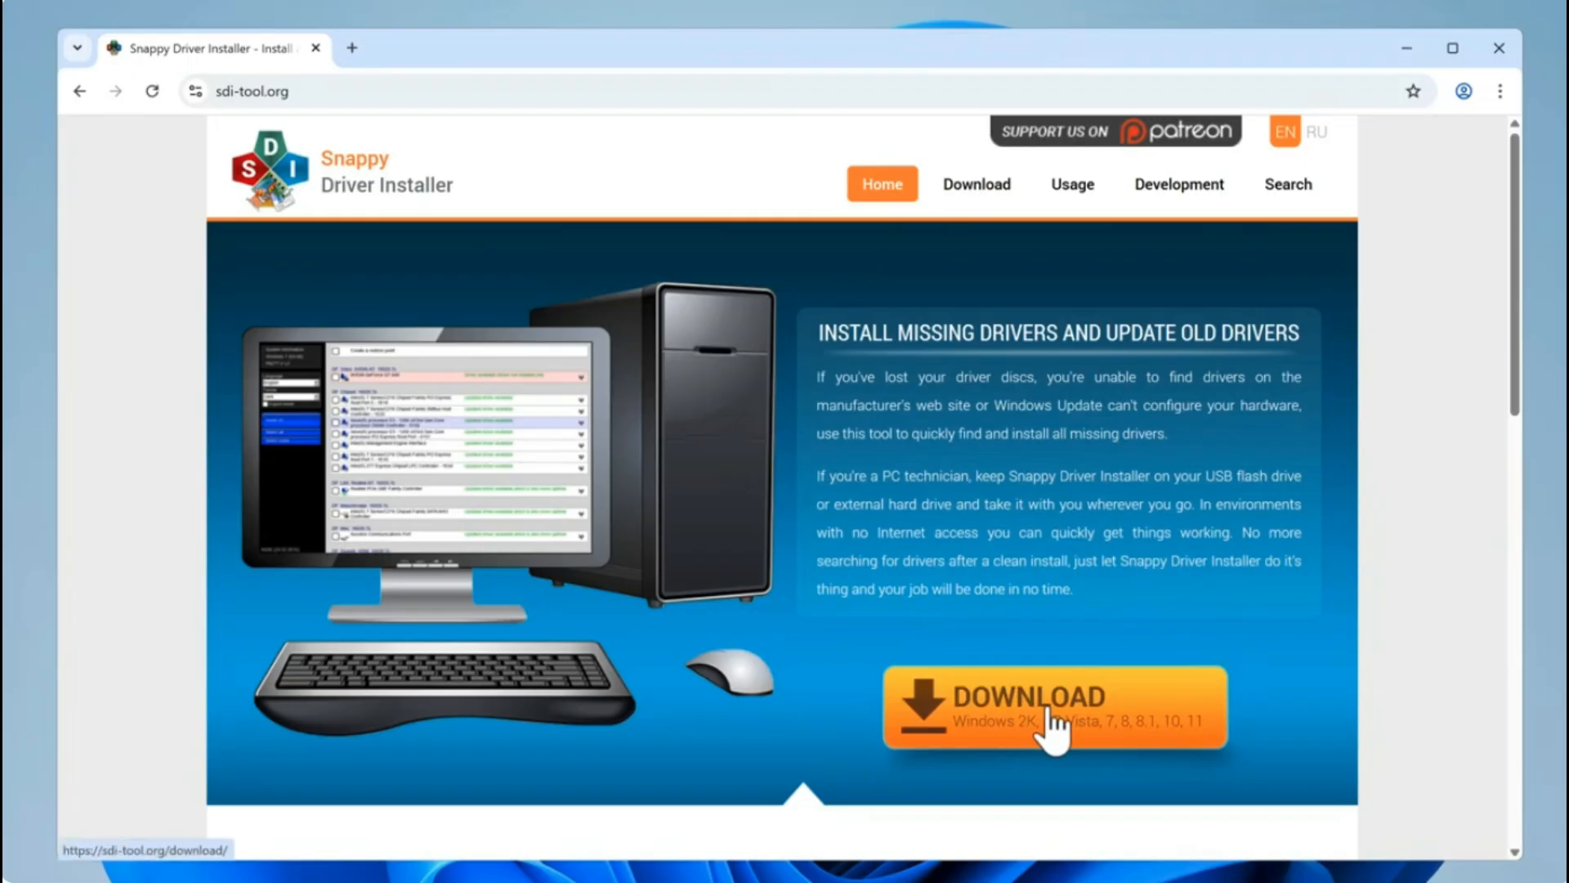
# - Open the Snappy Driver Installer download page and review the SDI Full version and its package size
pyautogui.click(1049, 709)
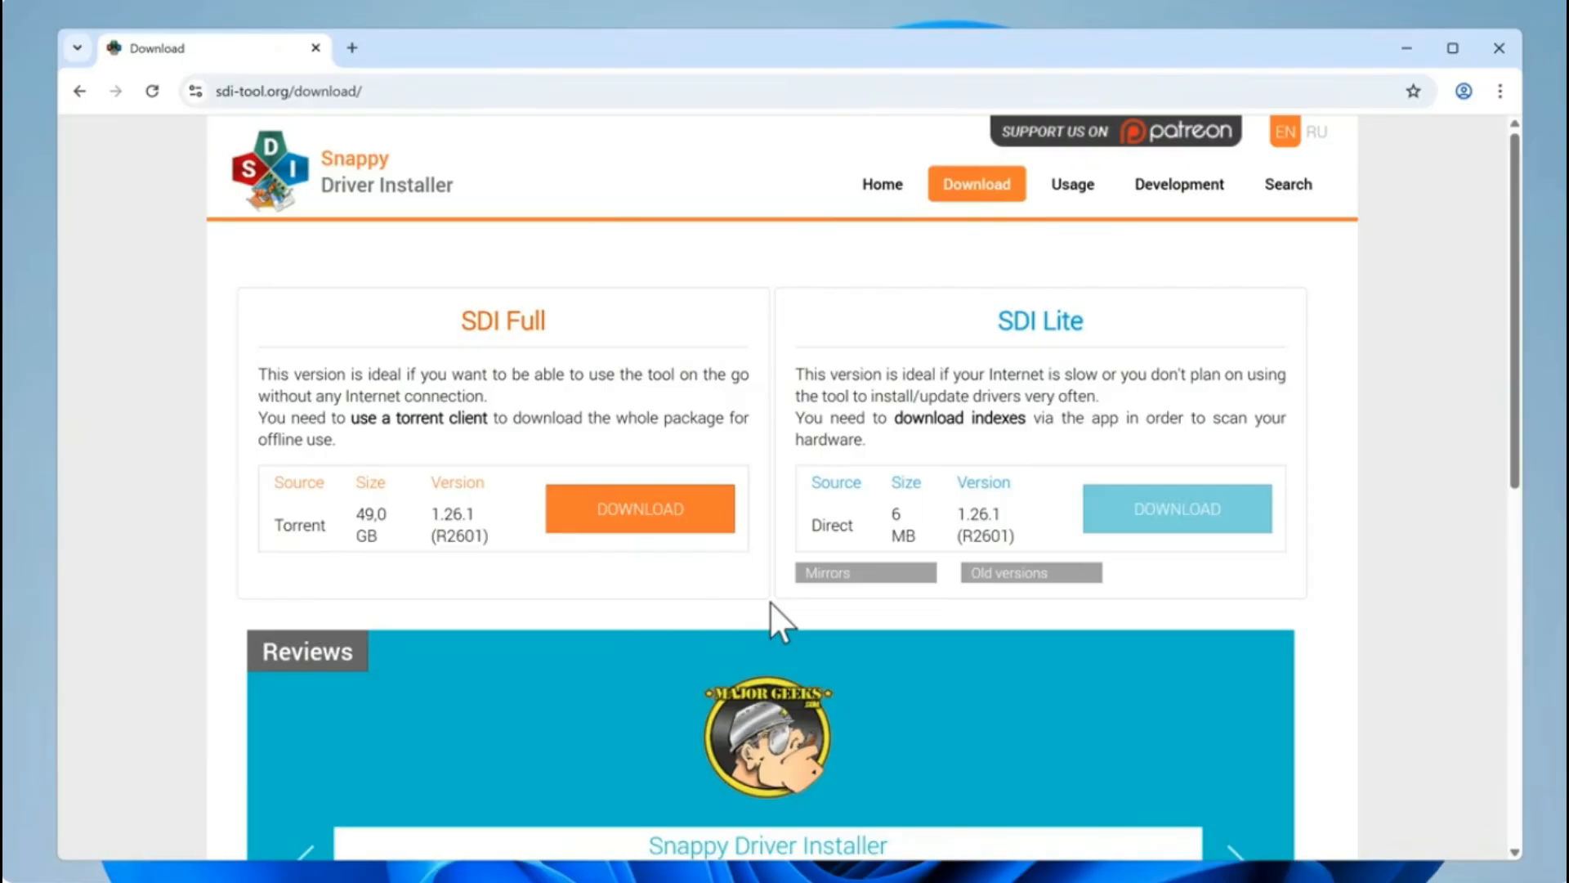
pyautogui.moveTo(462, 318); pyautogui.dragTo(554, 322)
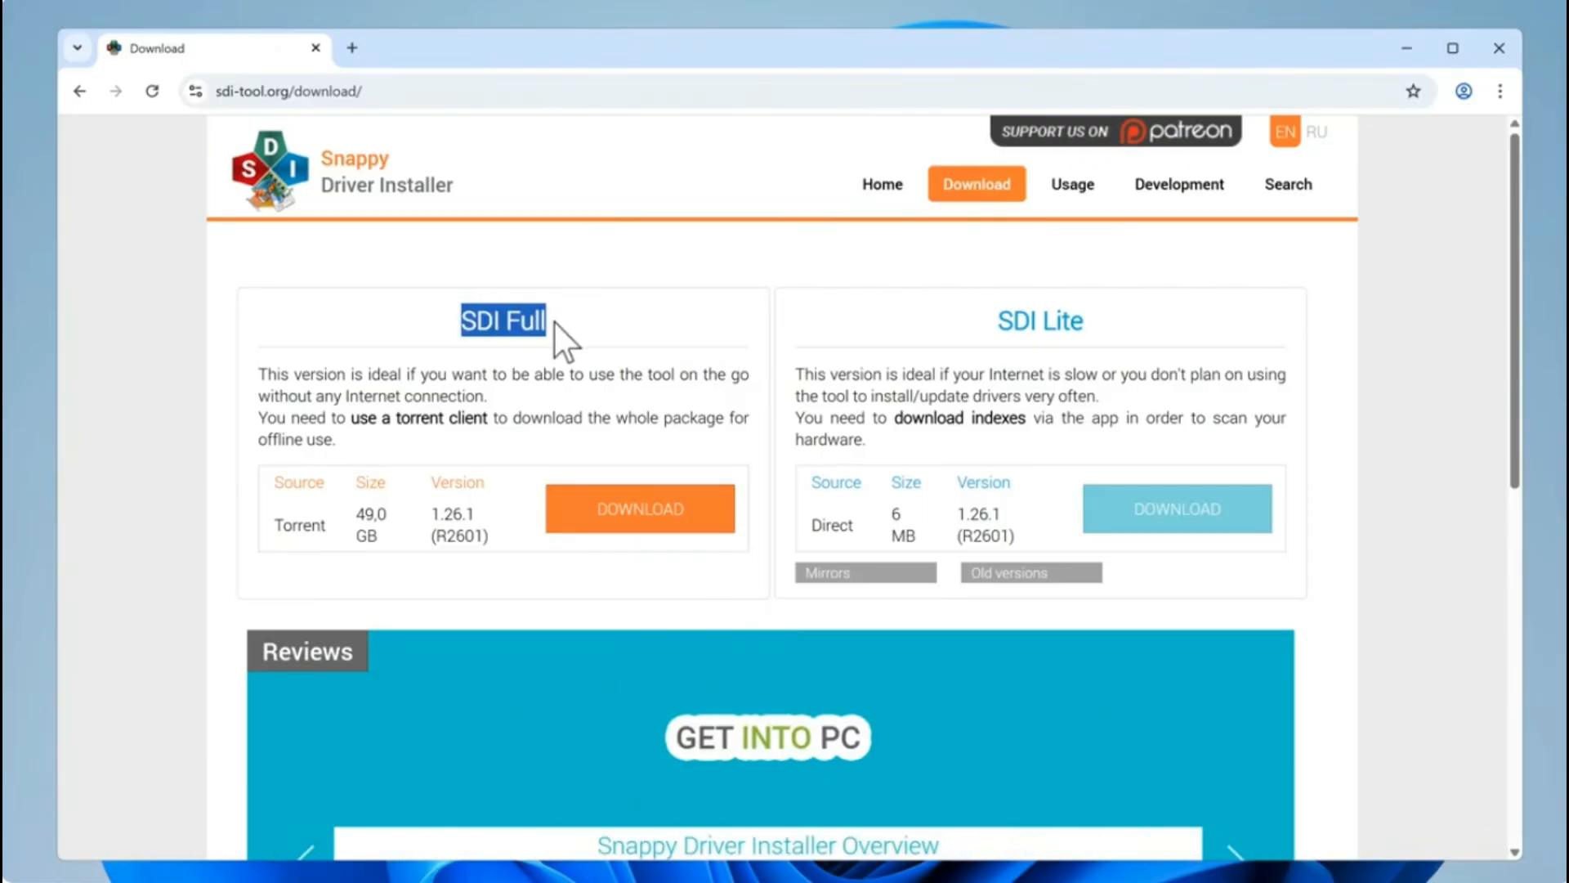
pyautogui.click(501, 327)
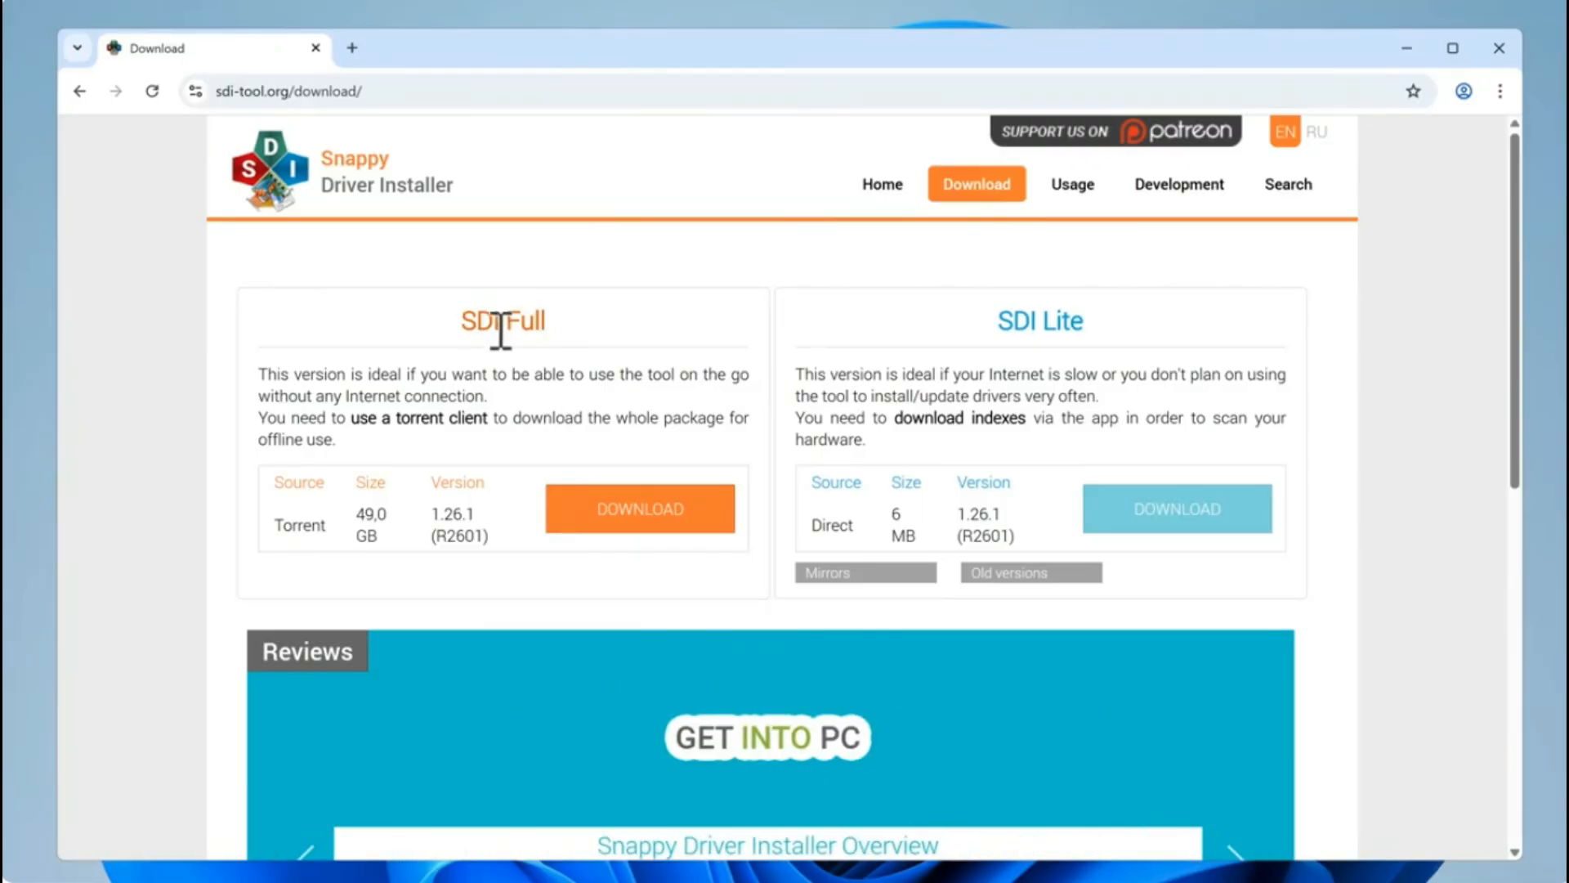
pyautogui.moveTo(358, 510); pyautogui.dragTo(380, 539)
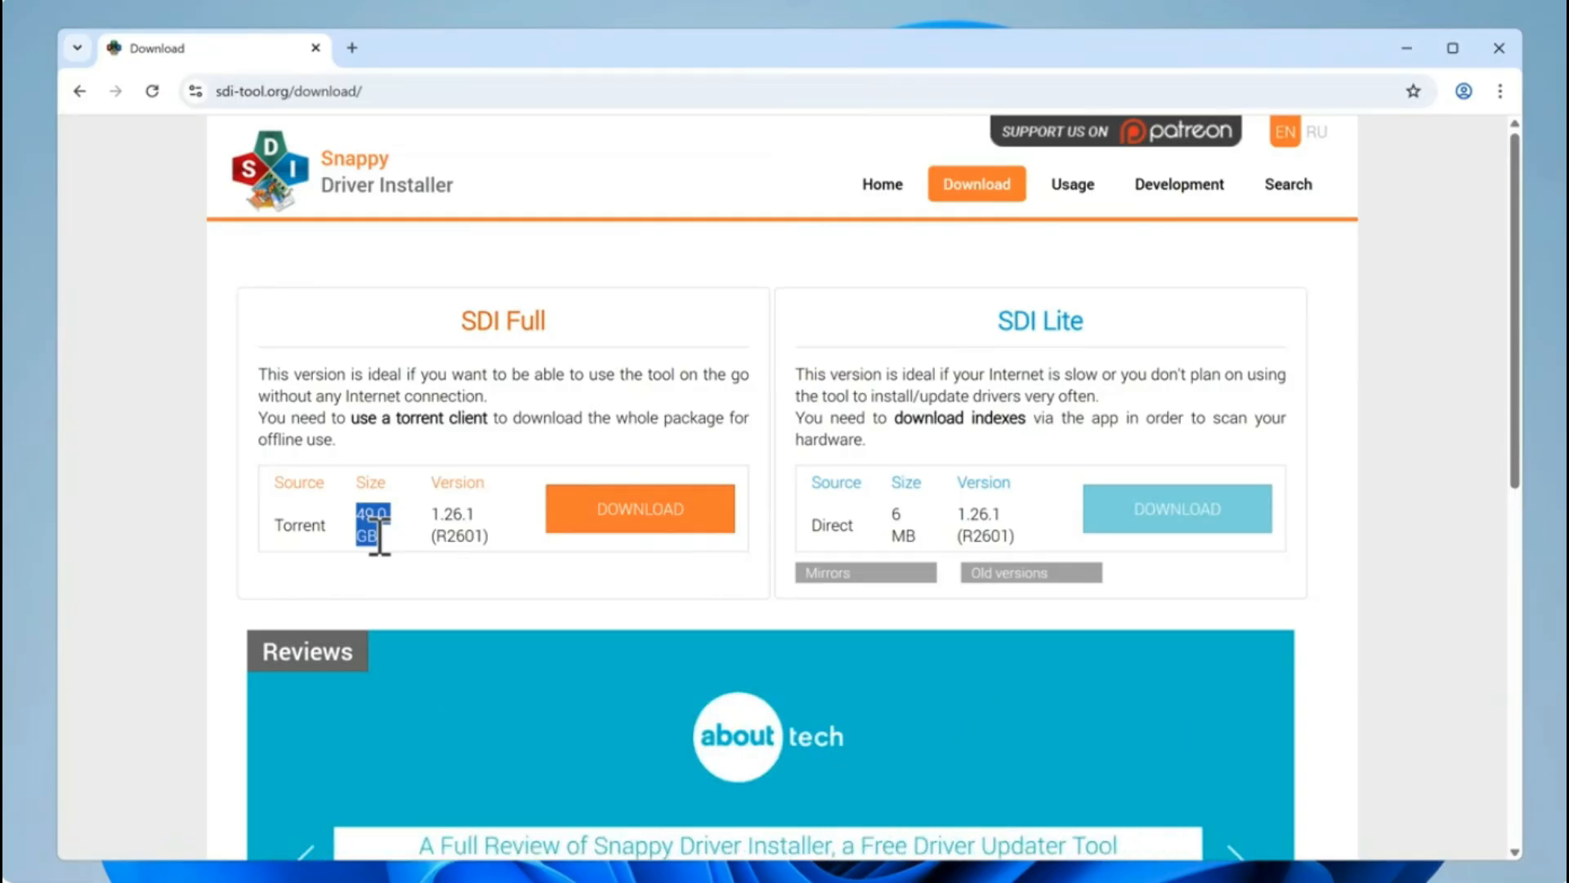
pyautogui.click(391, 530)
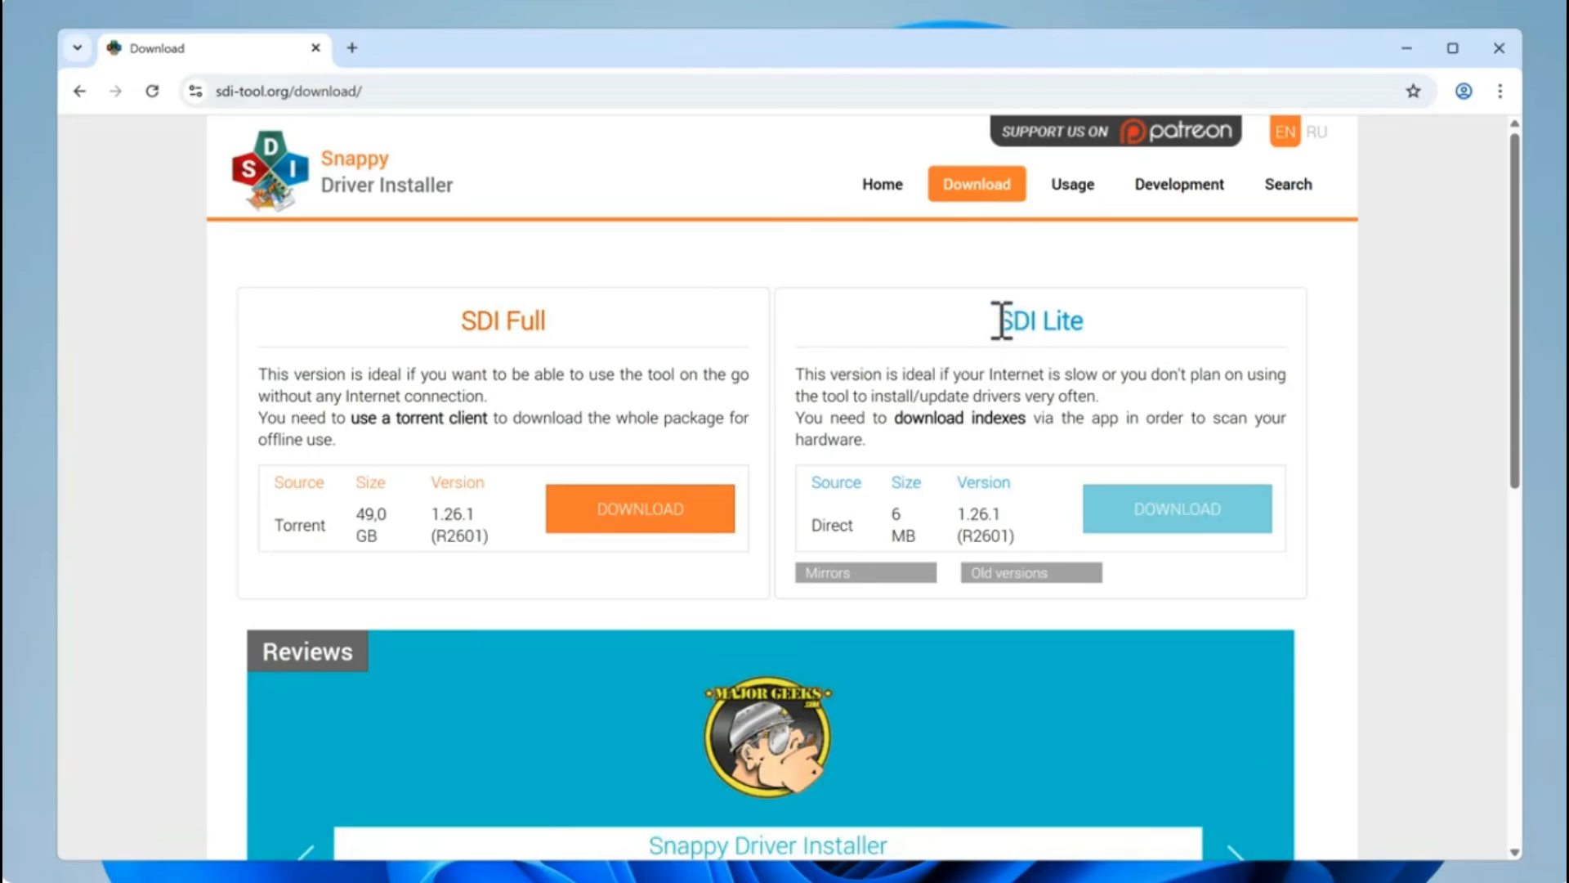
# - Download the SDI Lite version of Snappy Driver Installer and check it in the recent downloads
pyautogui.tripleClick(1091, 322)
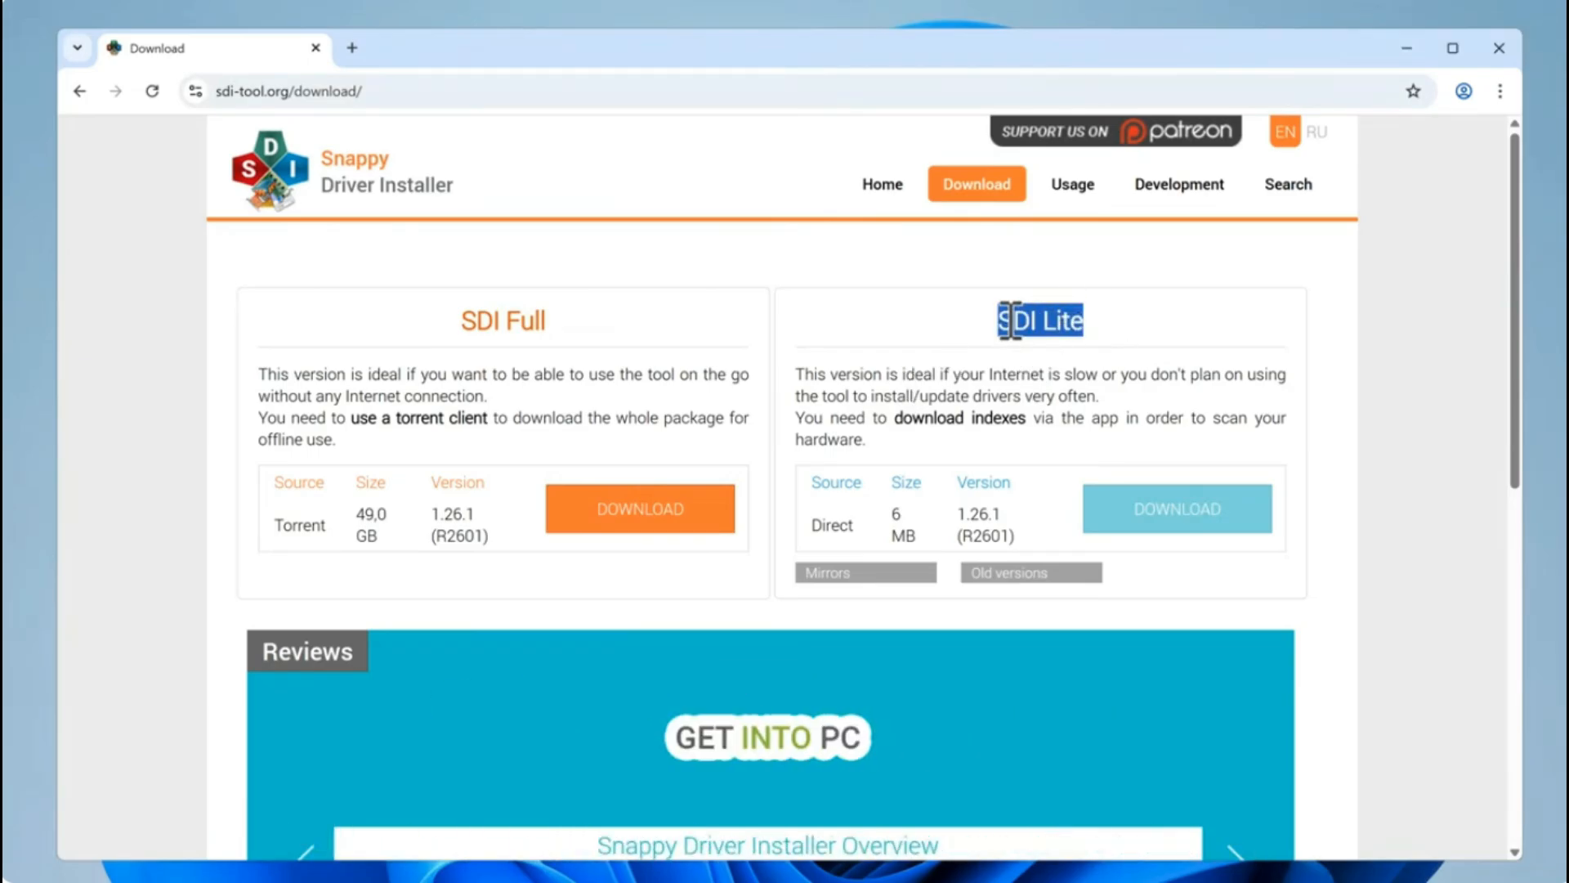
pyautogui.click(1032, 322)
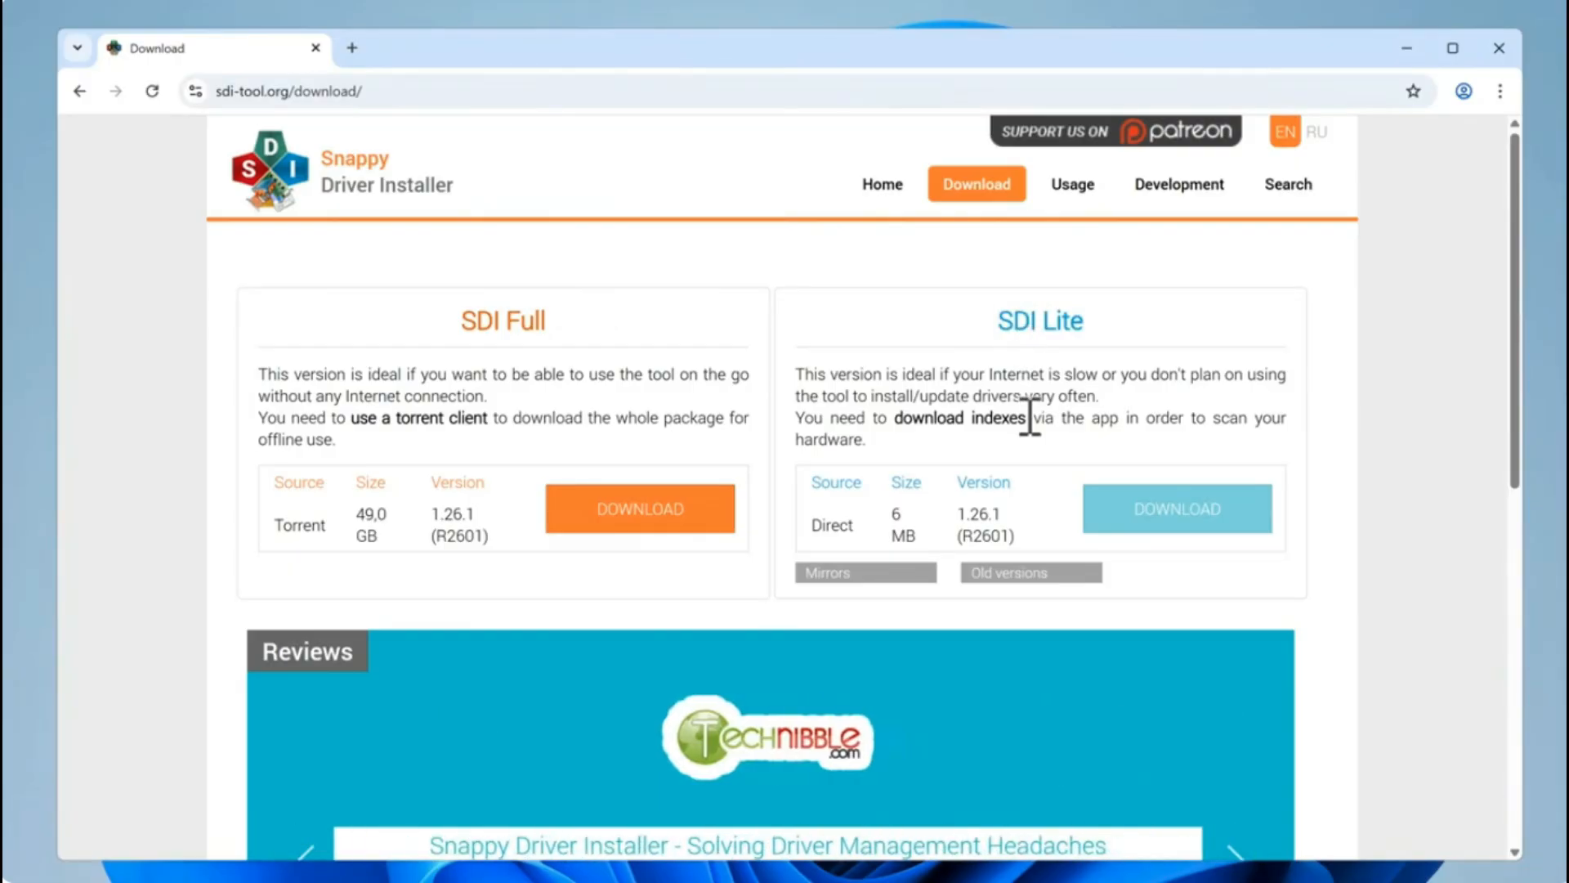
pyautogui.click(1145, 509)
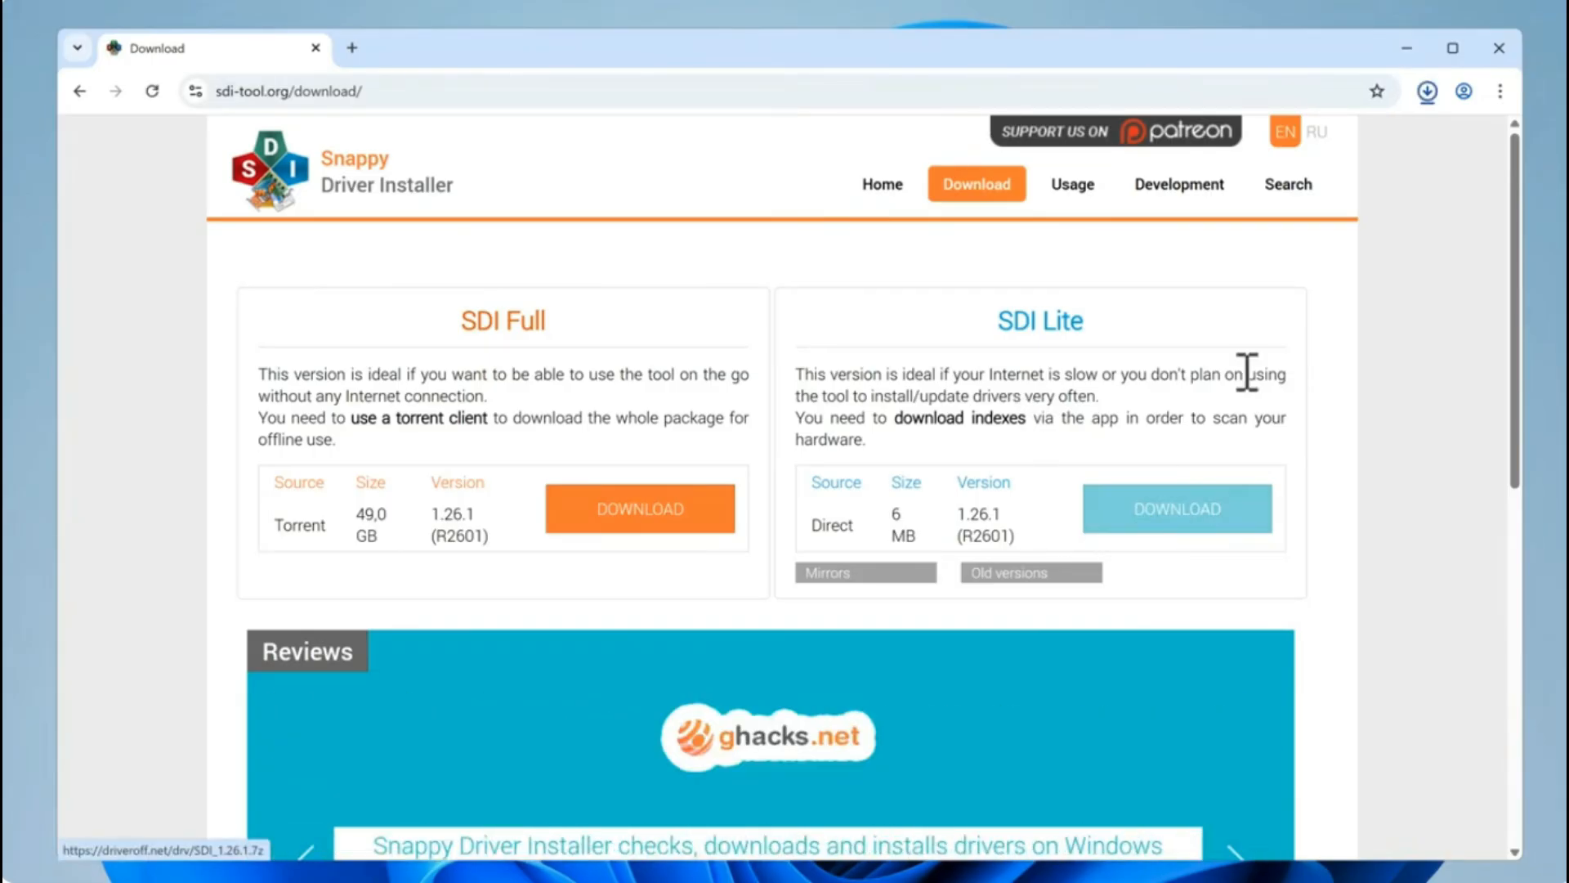
pyautogui.click(1428, 91)
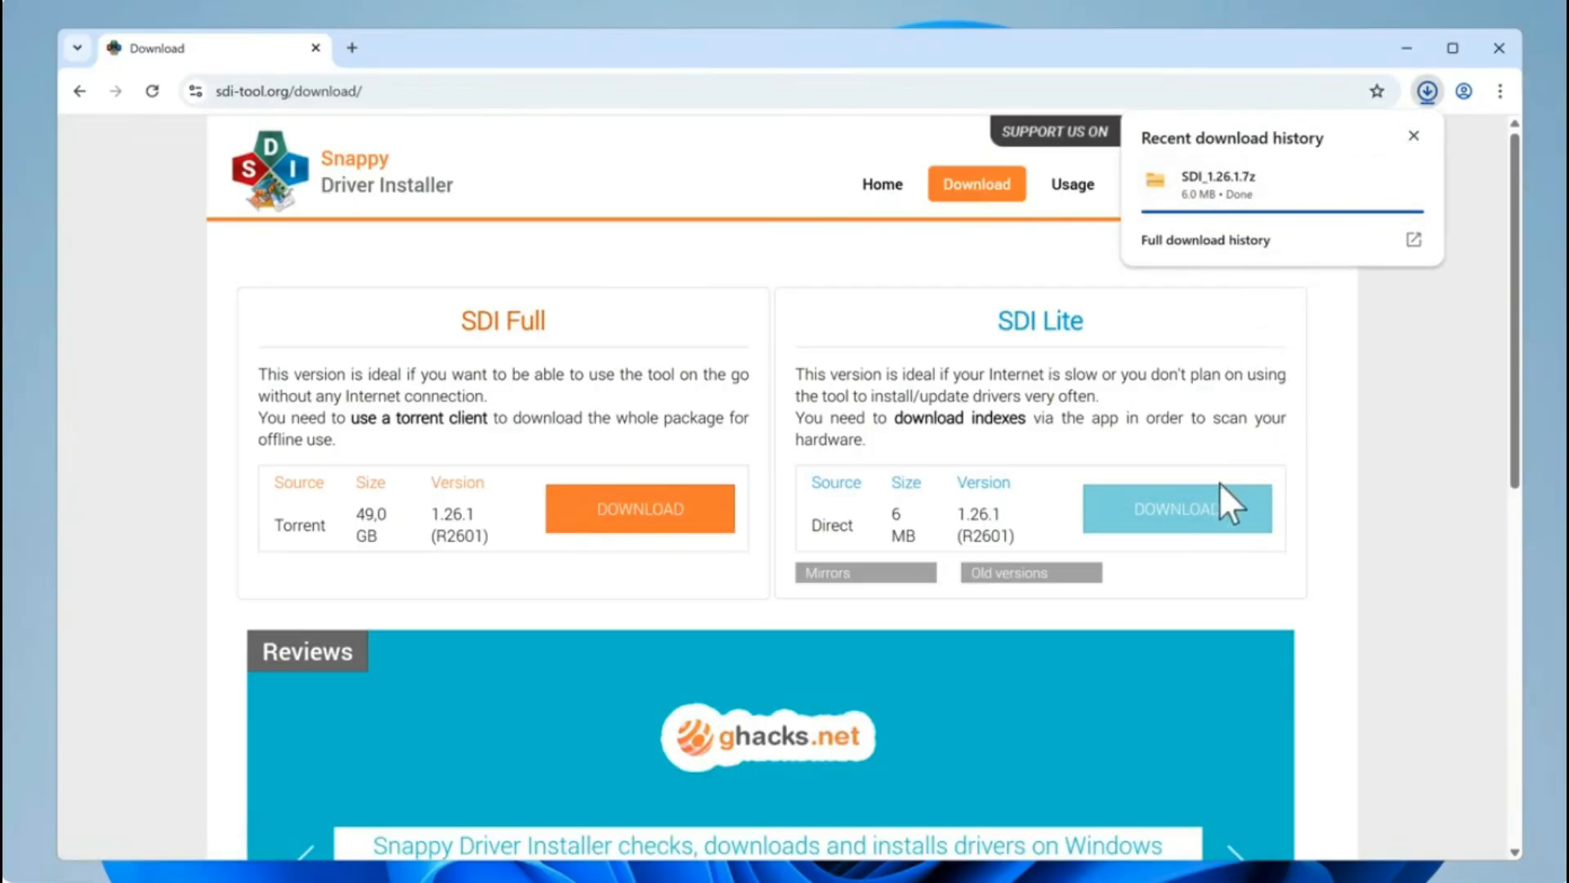
pyautogui.click(1181, 418)
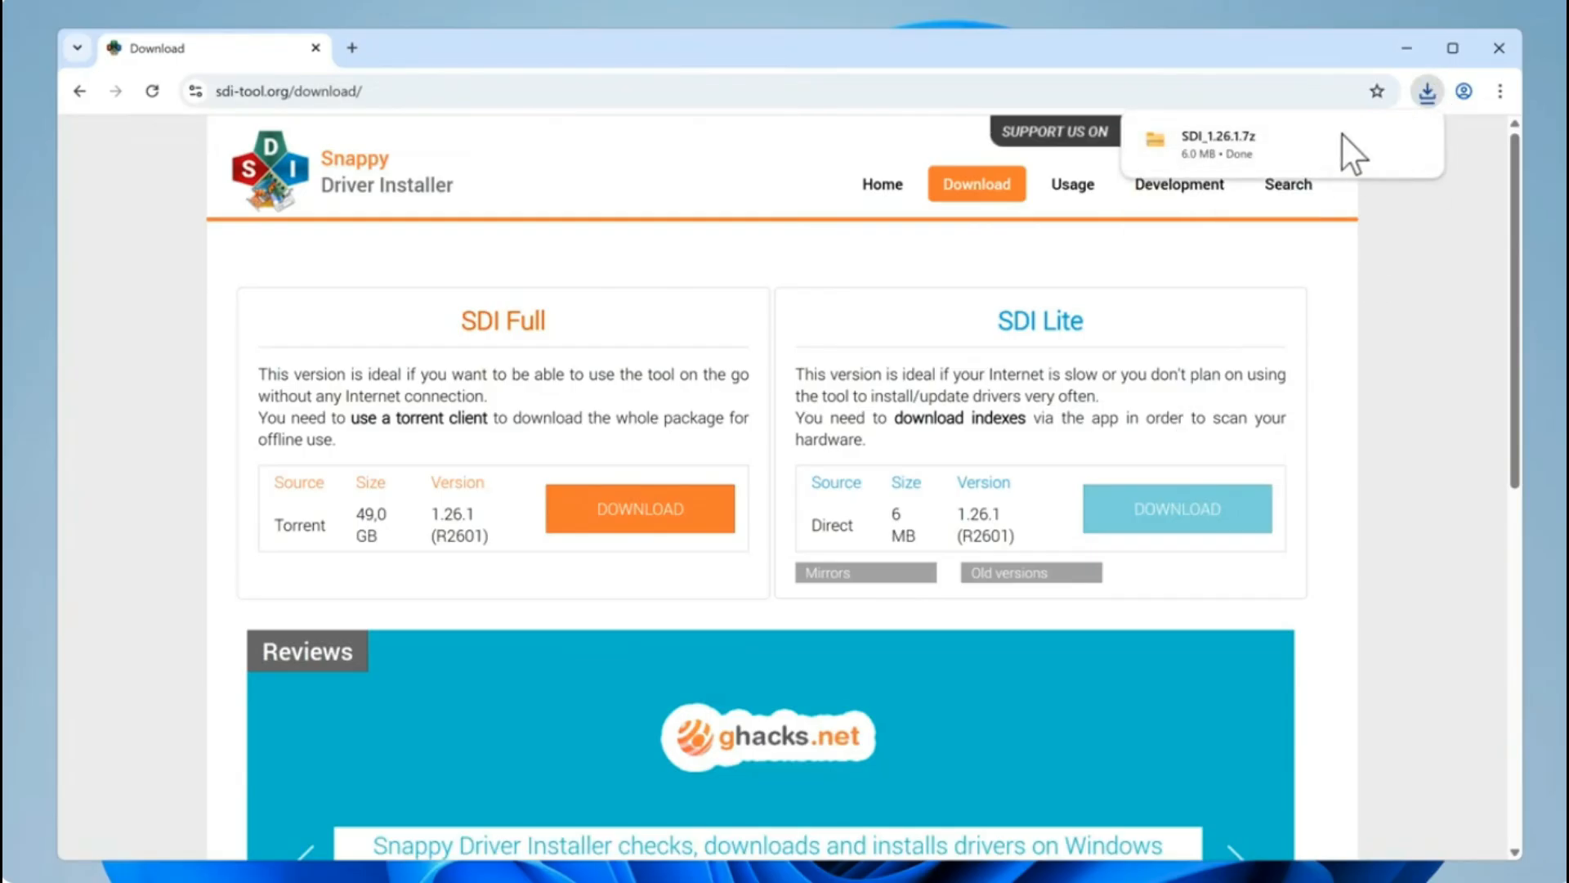
# - Show the downloaded SDI_1.26.1.7z archive in its folder and minimize the browser window
pyautogui.click(1374, 139)
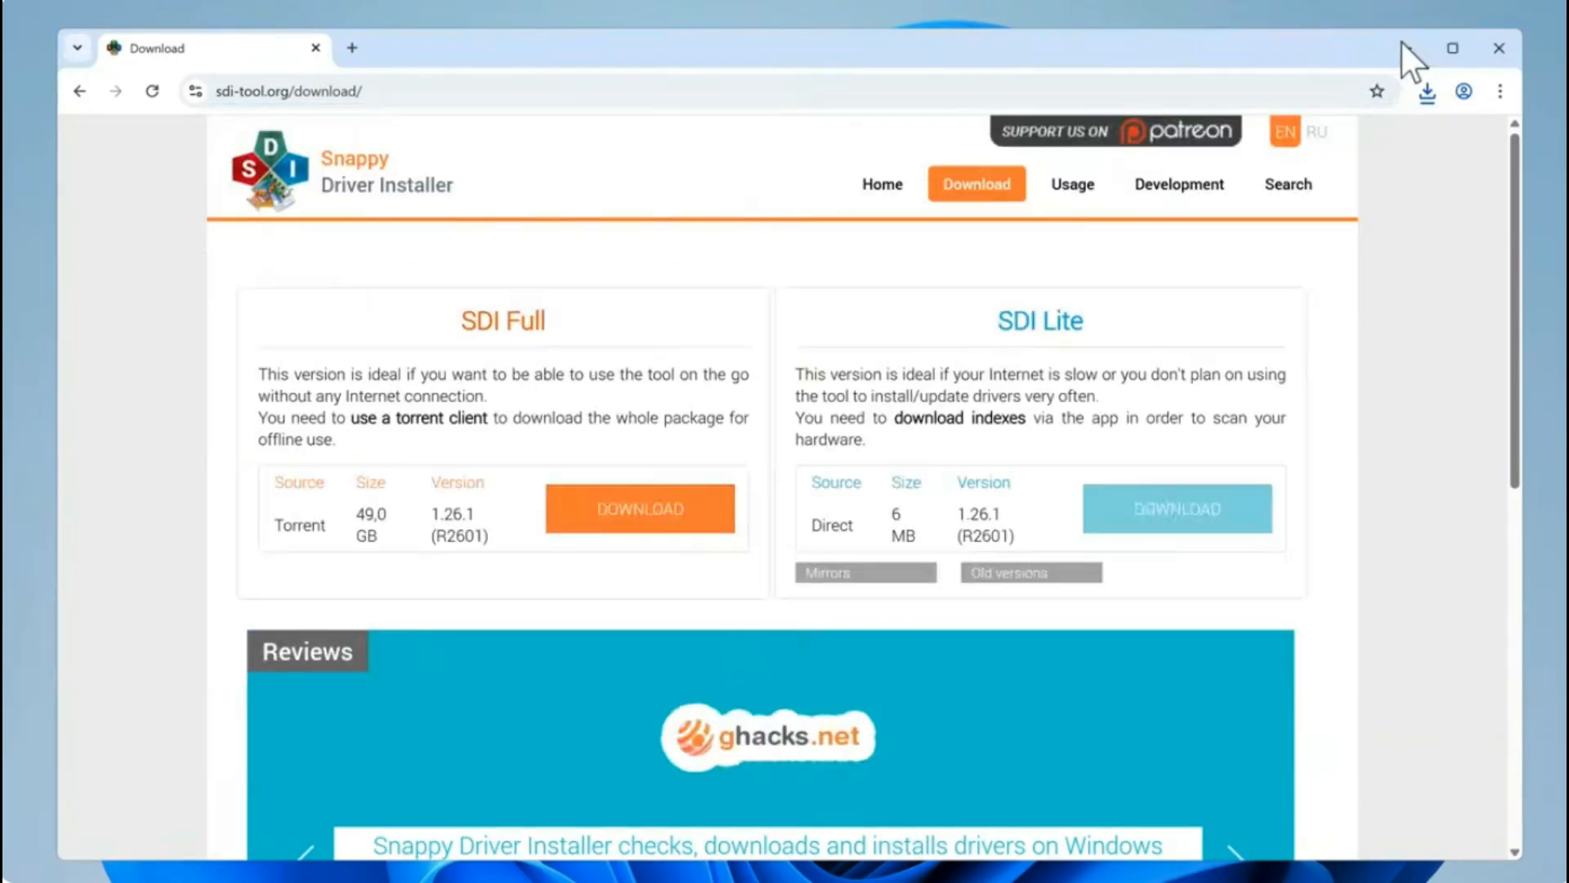
pyautogui.click(1402, 48)
pyautogui.click(585, 497)
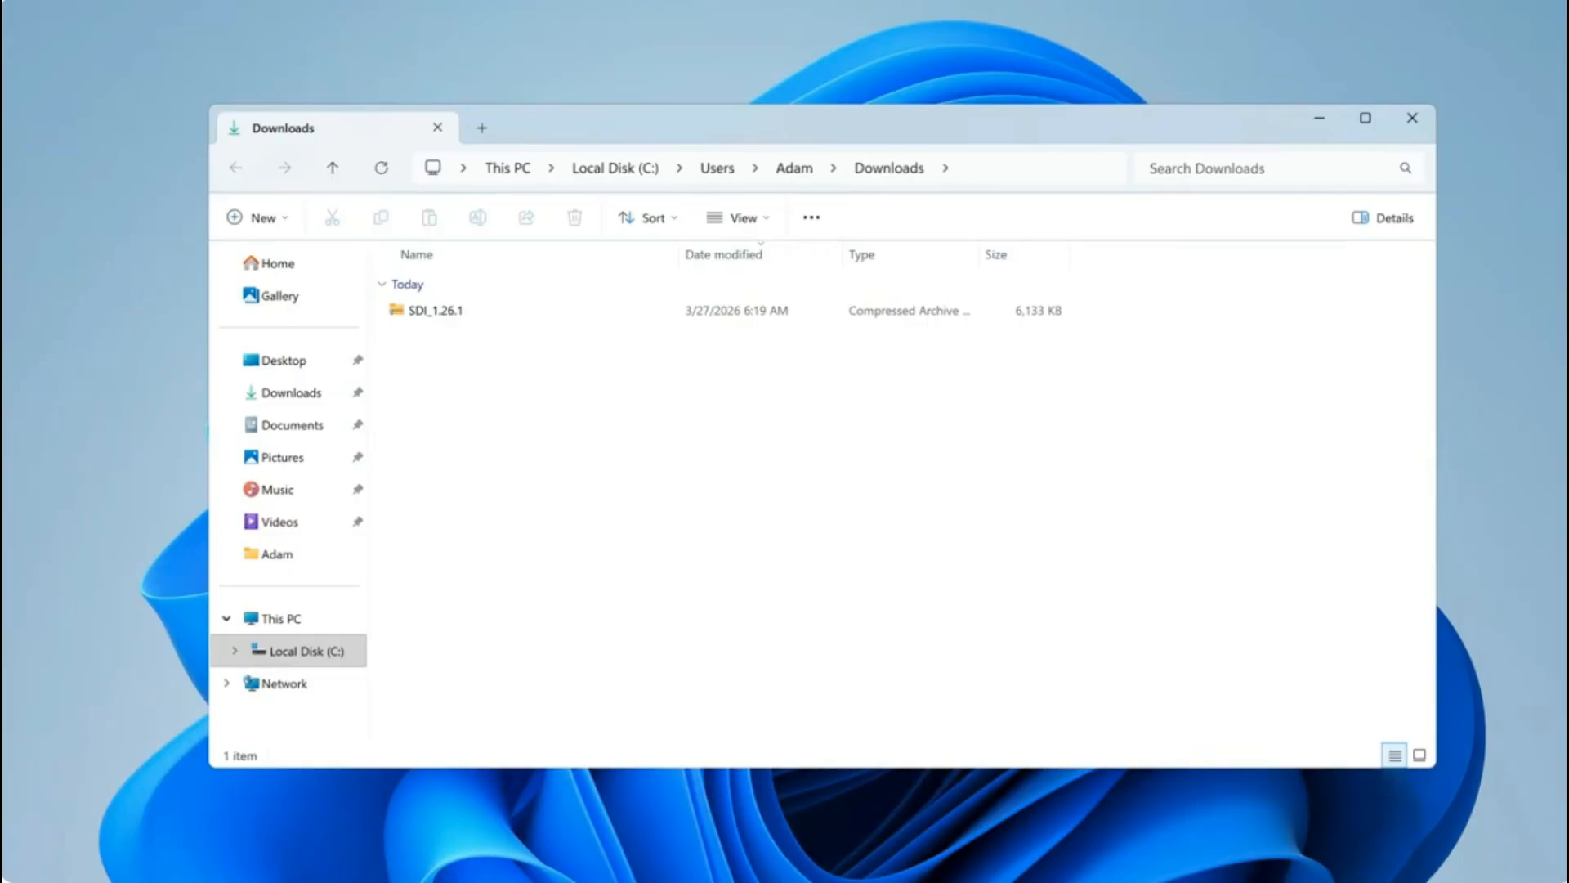
# - Extract the SDI_1.26.1 archive to the suggested folder in Downloads and minimize the original Downloads window
pyautogui.click(464, 309)
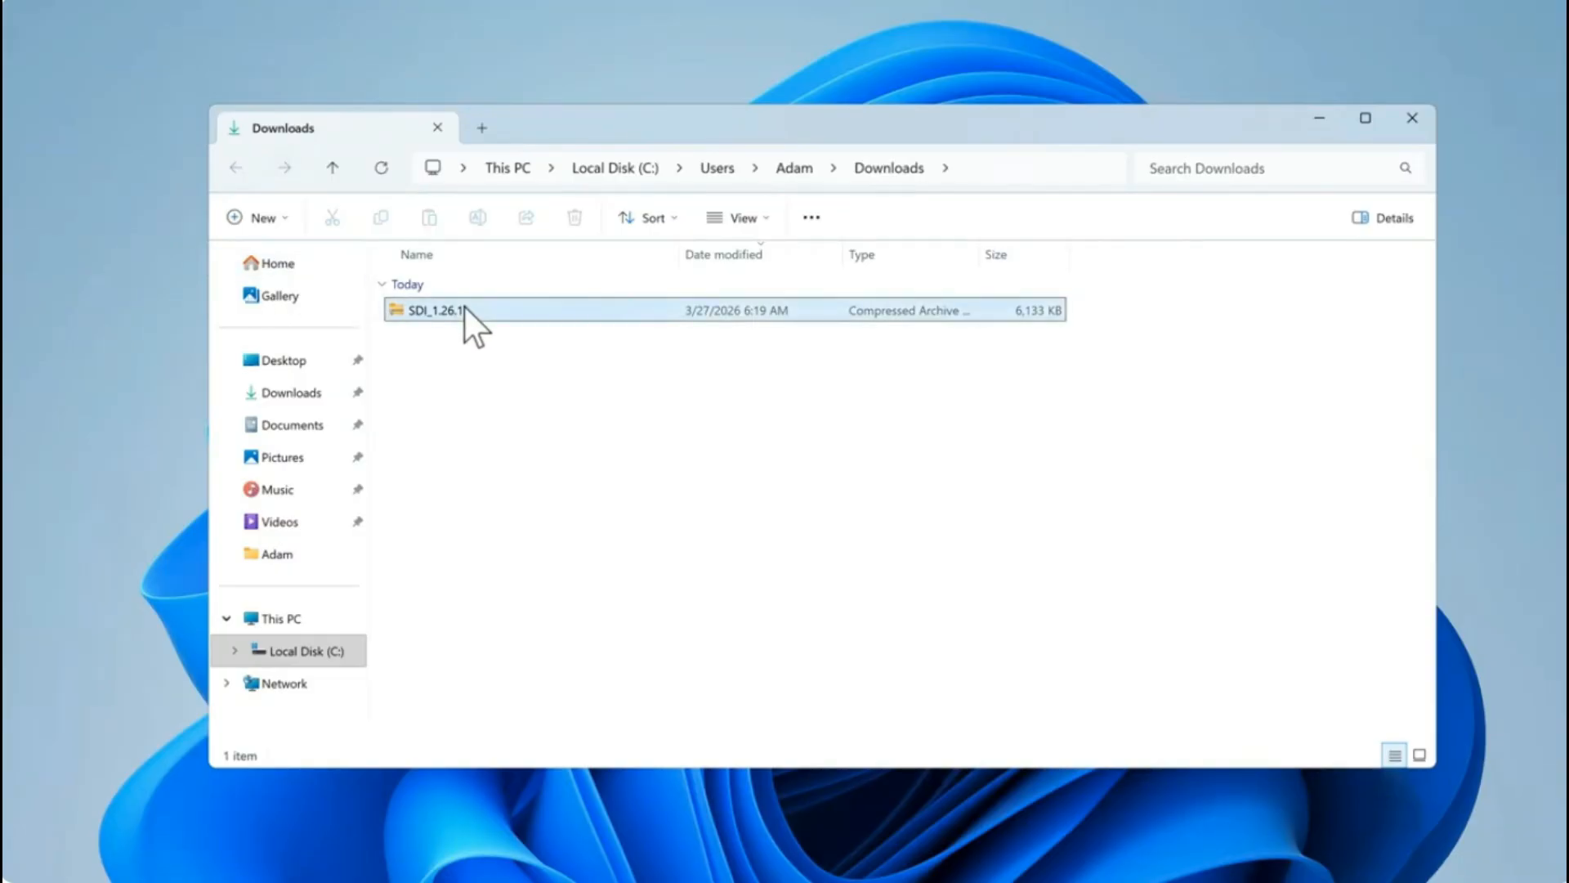
pyautogui.rightClick(465, 308)
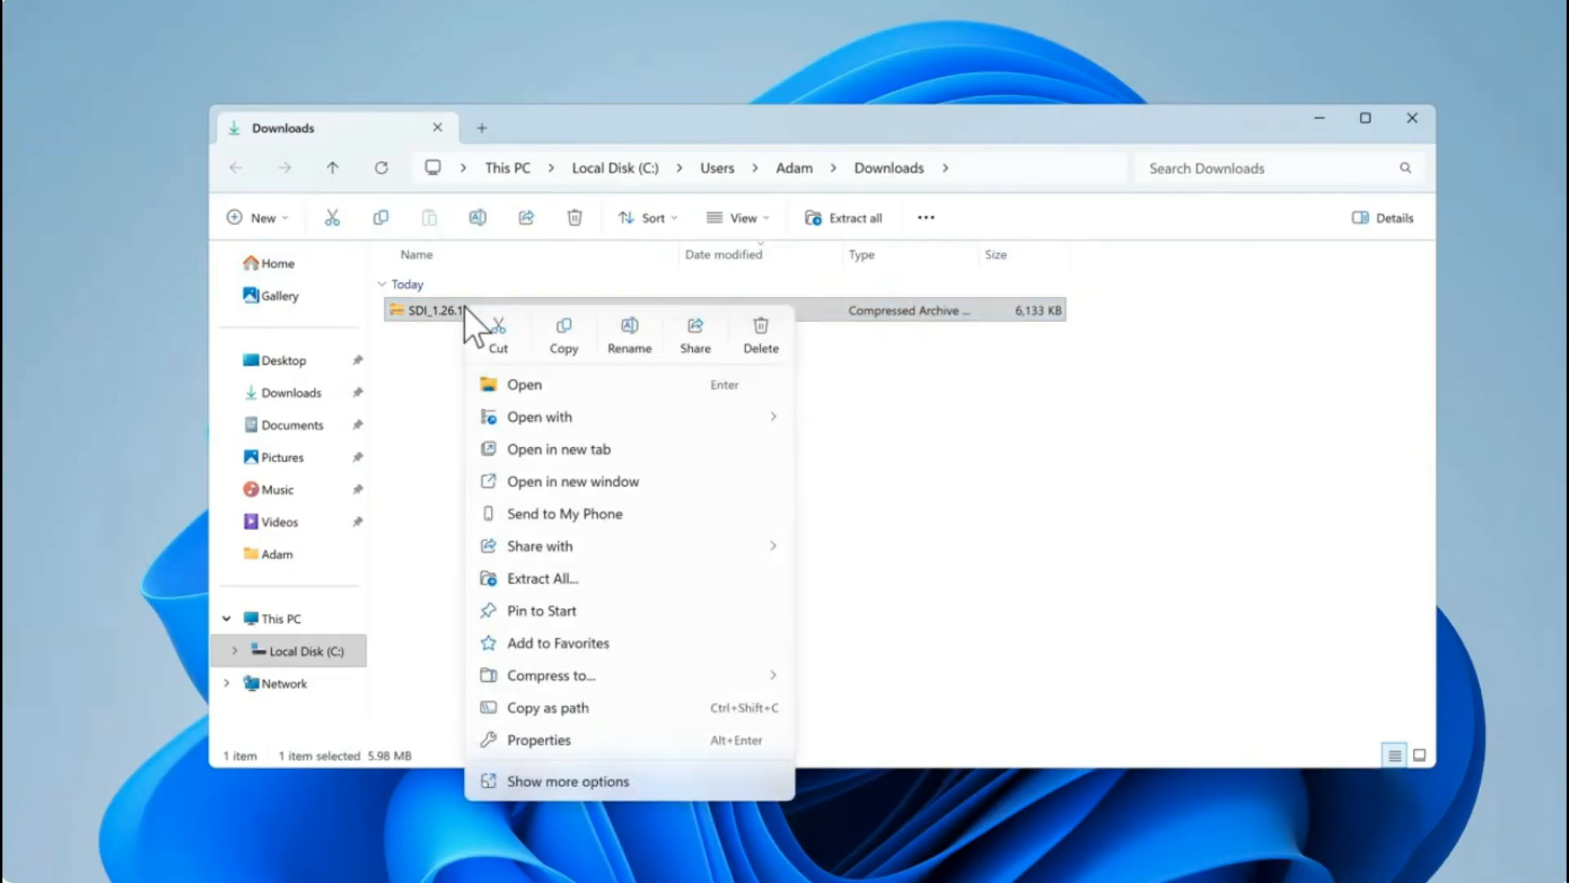
pyautogui.click(554, 580)
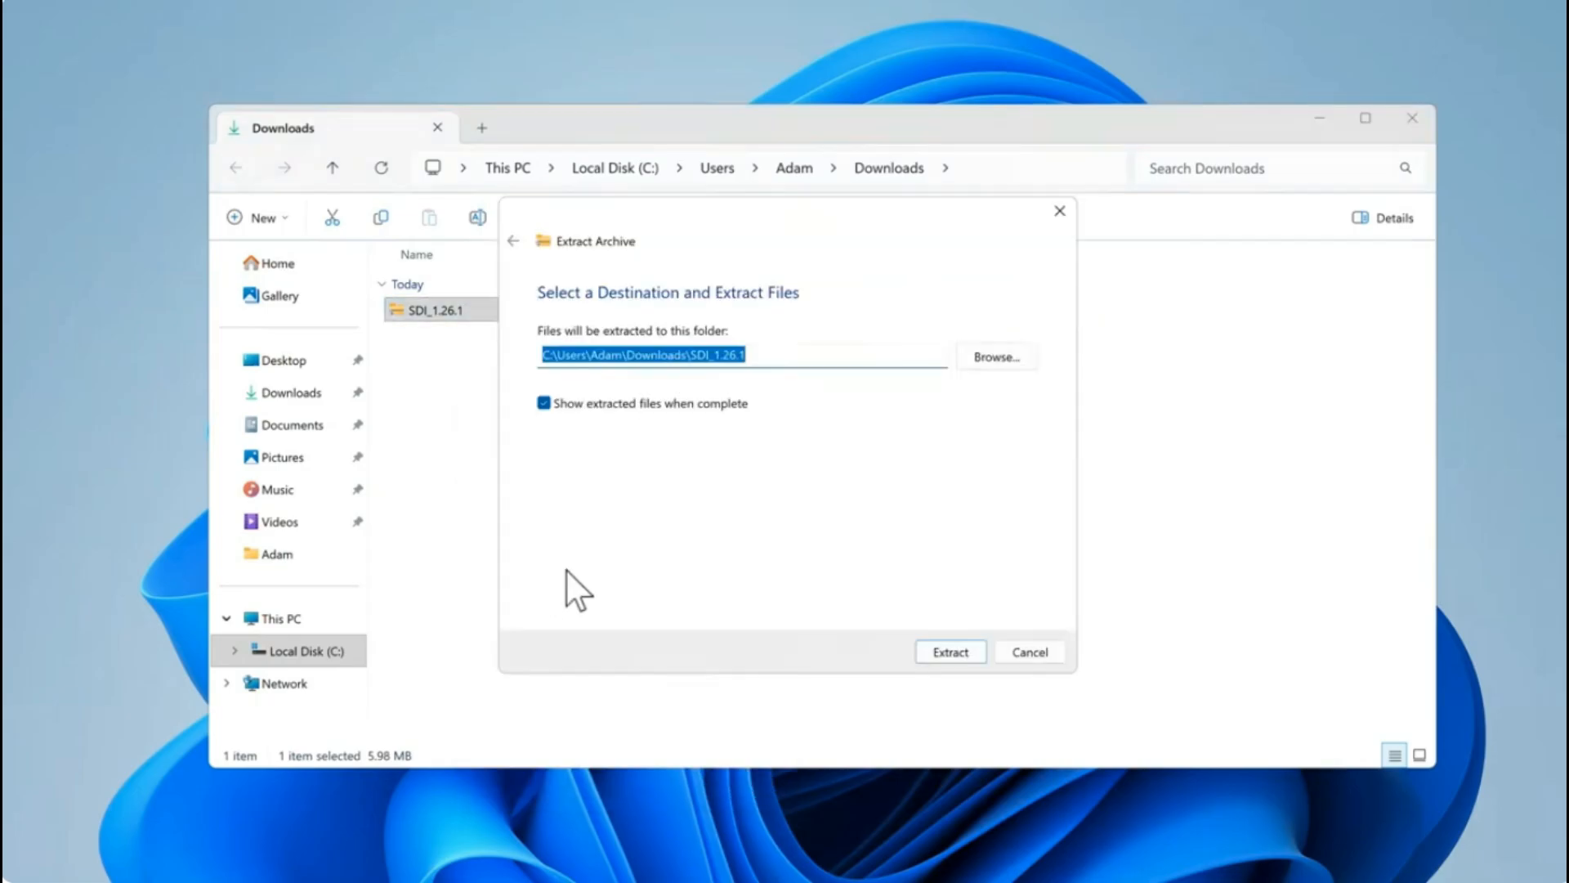
pyautogui.click(949, 654)
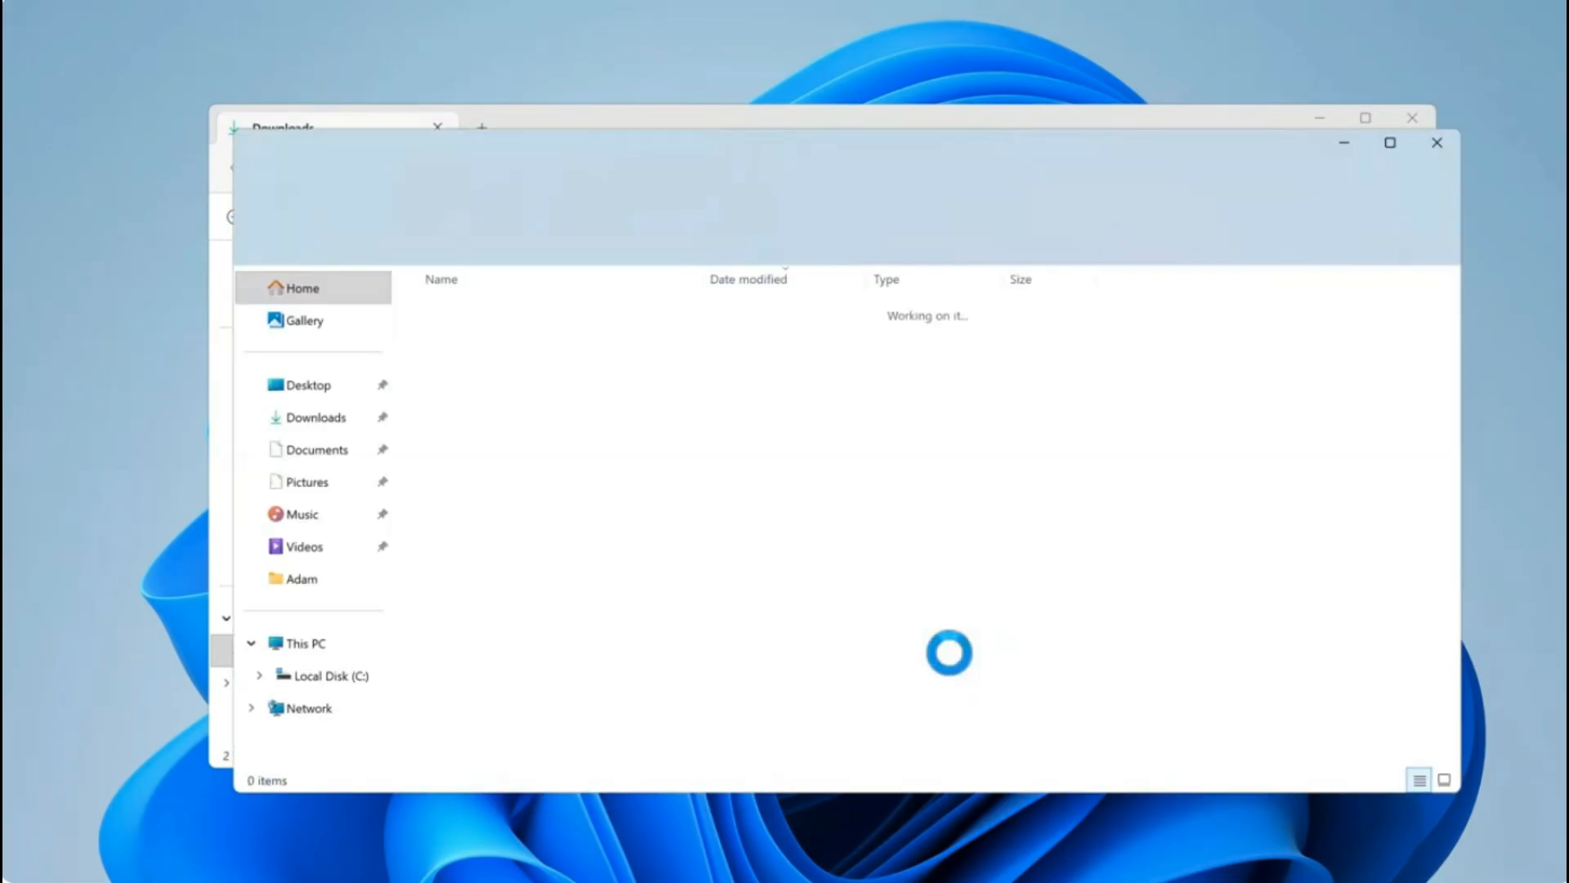
pyautogui.click(1316, 115)
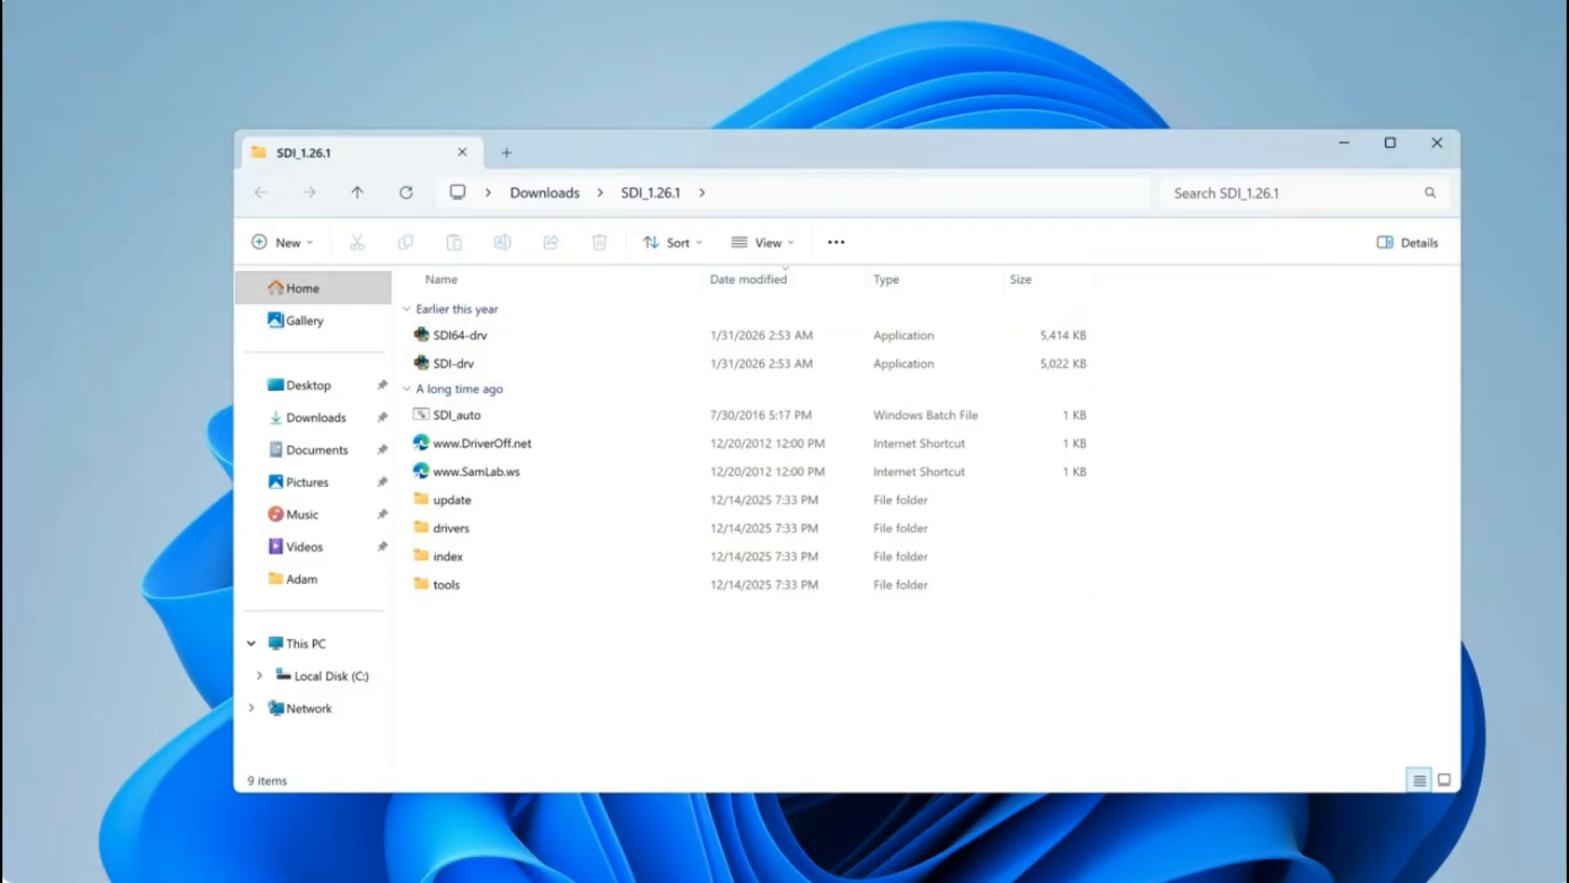
# - Run SDI64-drv as administrator and allow Snappy Driver Installer to access public and private networks
pyautogui.click(501, 339)
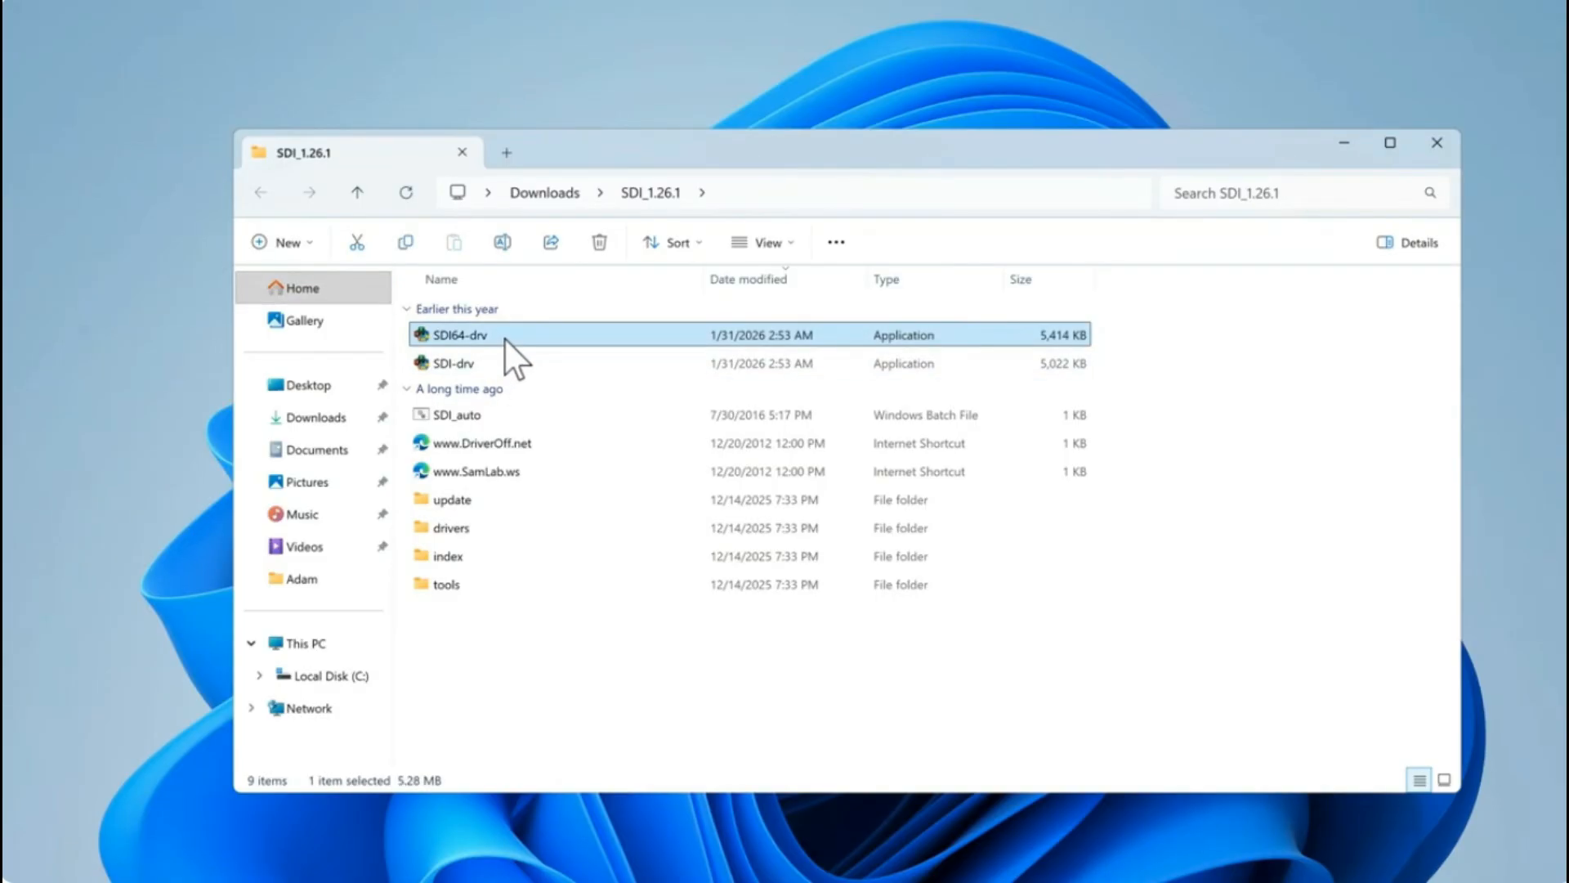
pyautogui.moveTo(503, 337)
pyautogui.rightClick(467, 333)
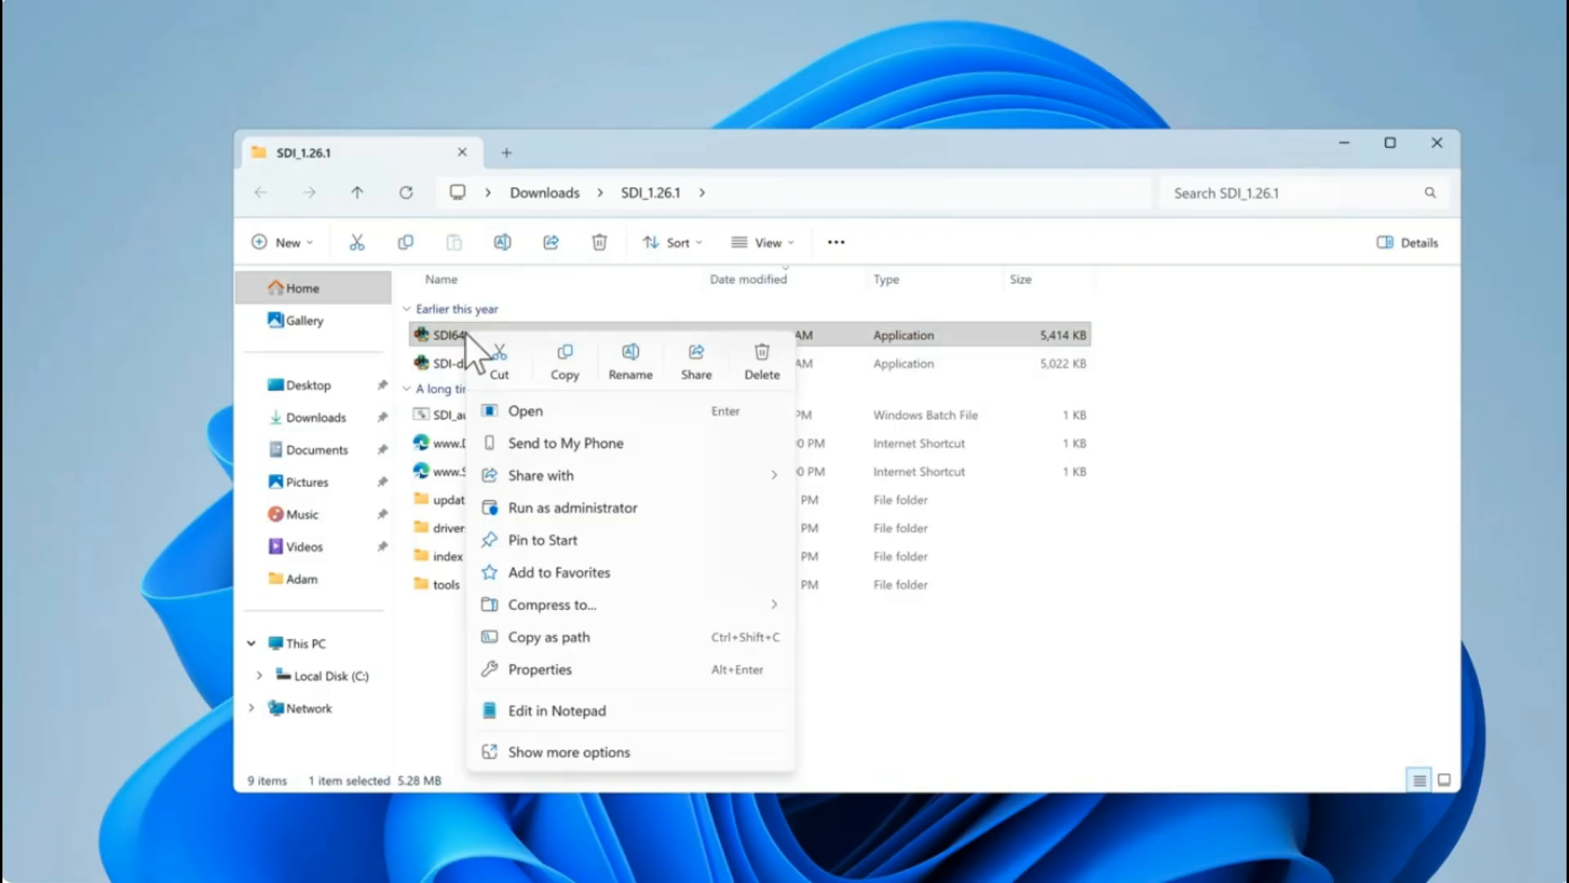
pyautogui.click(567, 511)
pyautogui.click(660, 628)
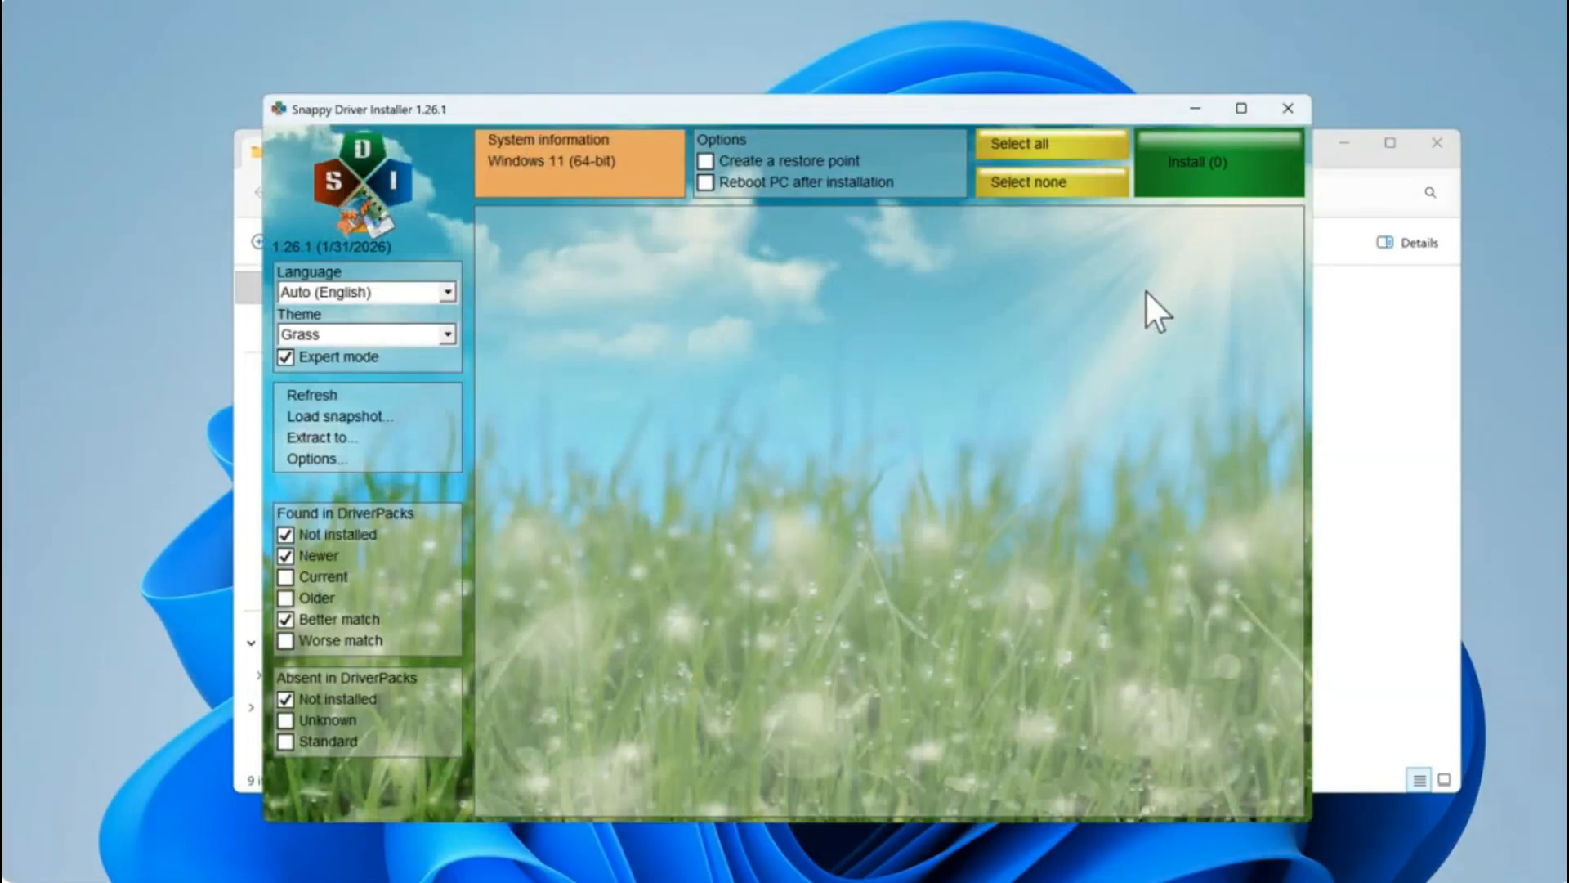
pyautogui.click(1340, 145)
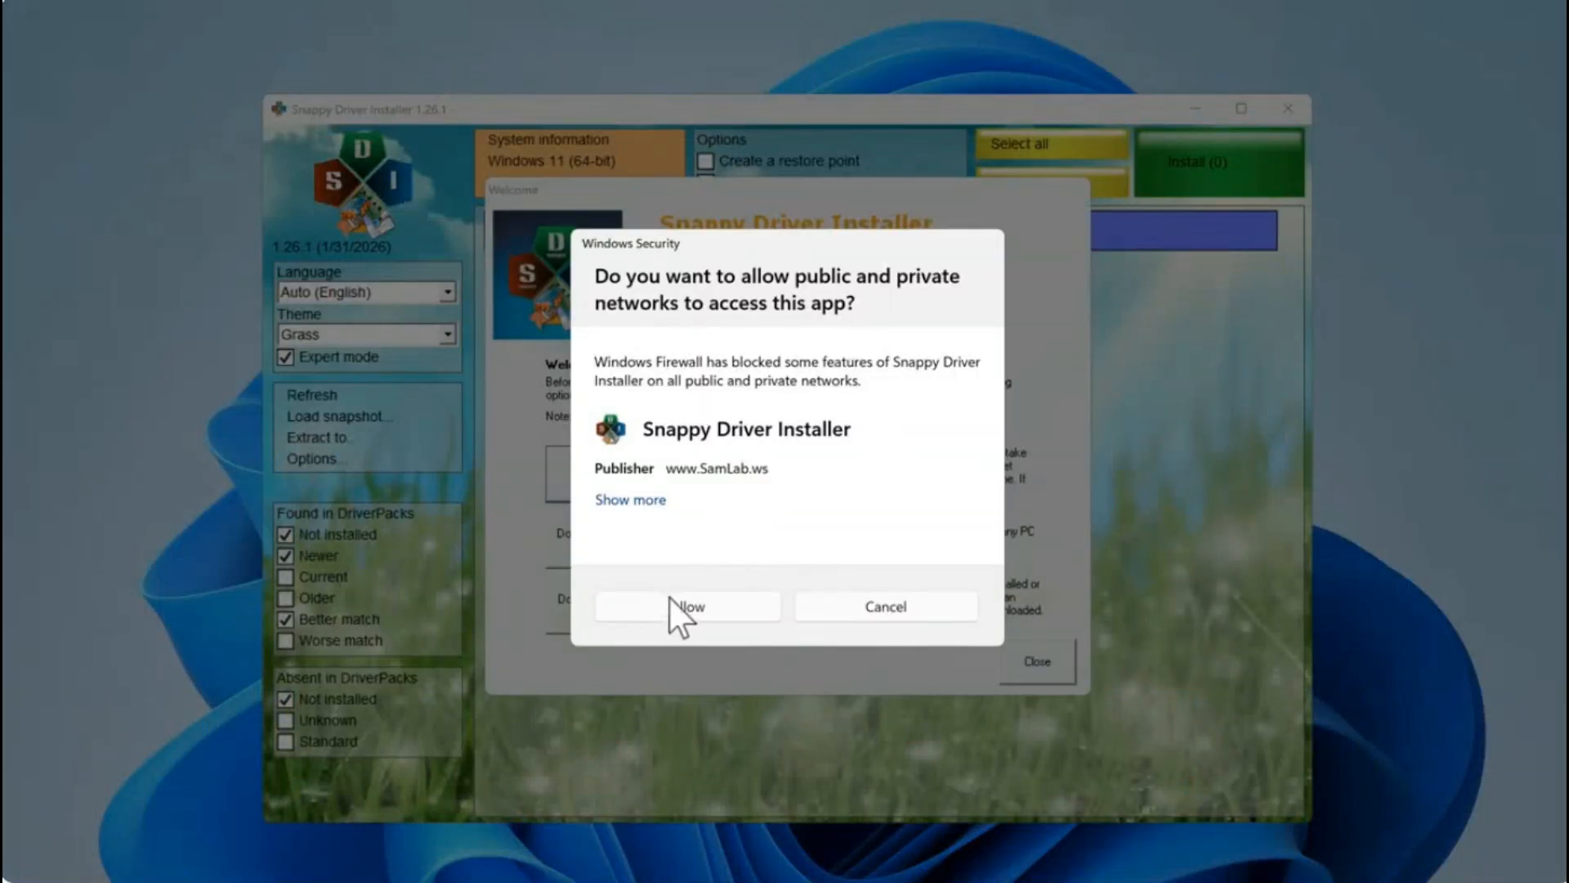
pyautogui.click(683, 601)
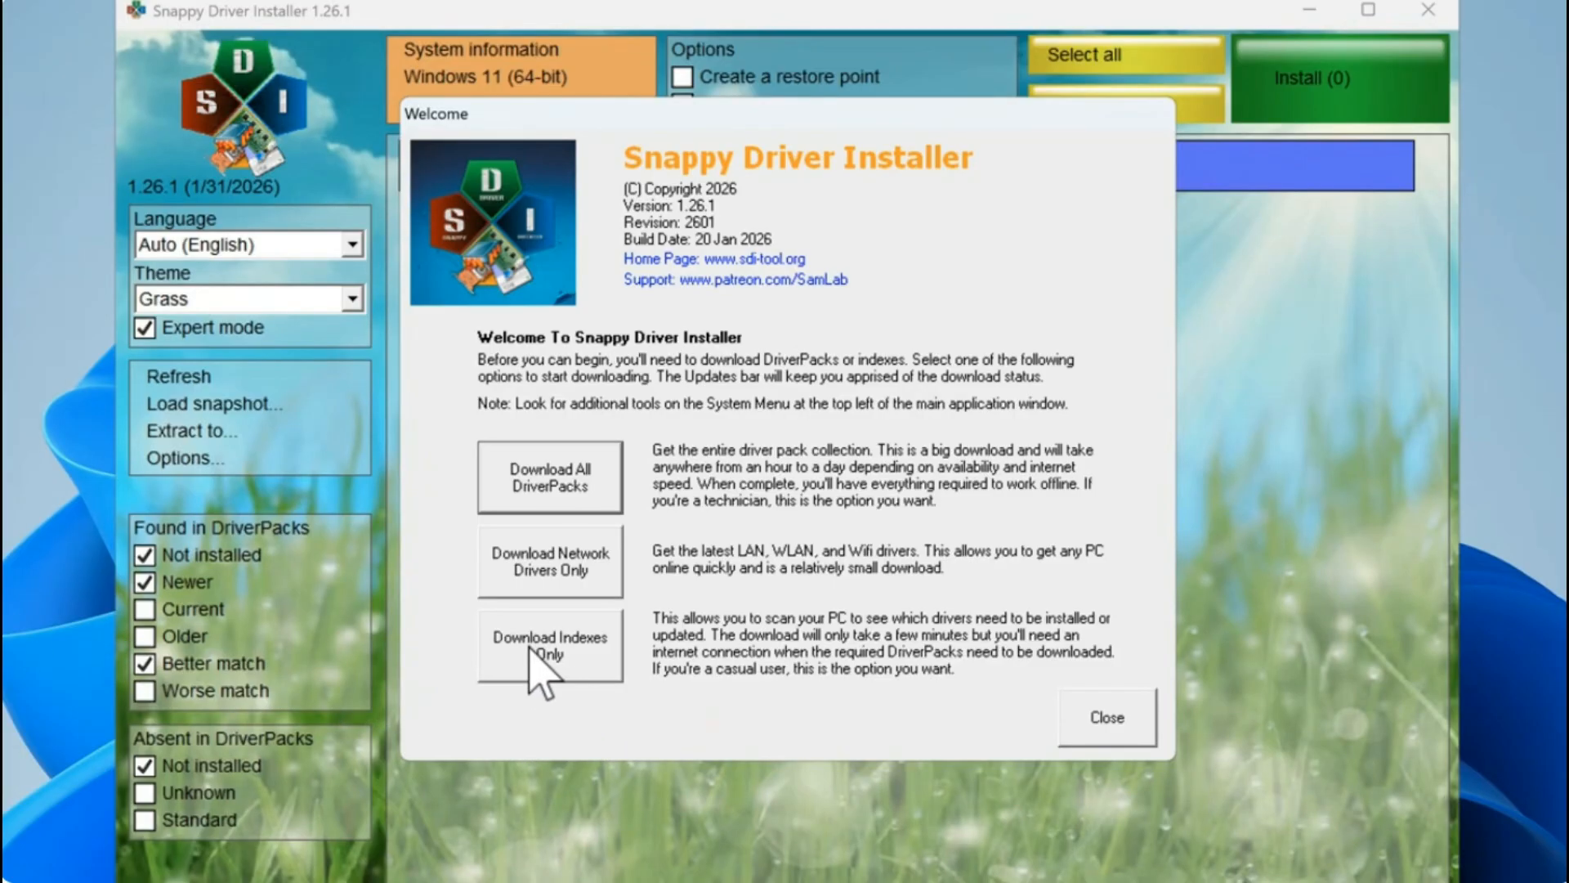
# - Download only the indexes, accepting the update selection with just Indexes included
pyautogui.click(576, 666)
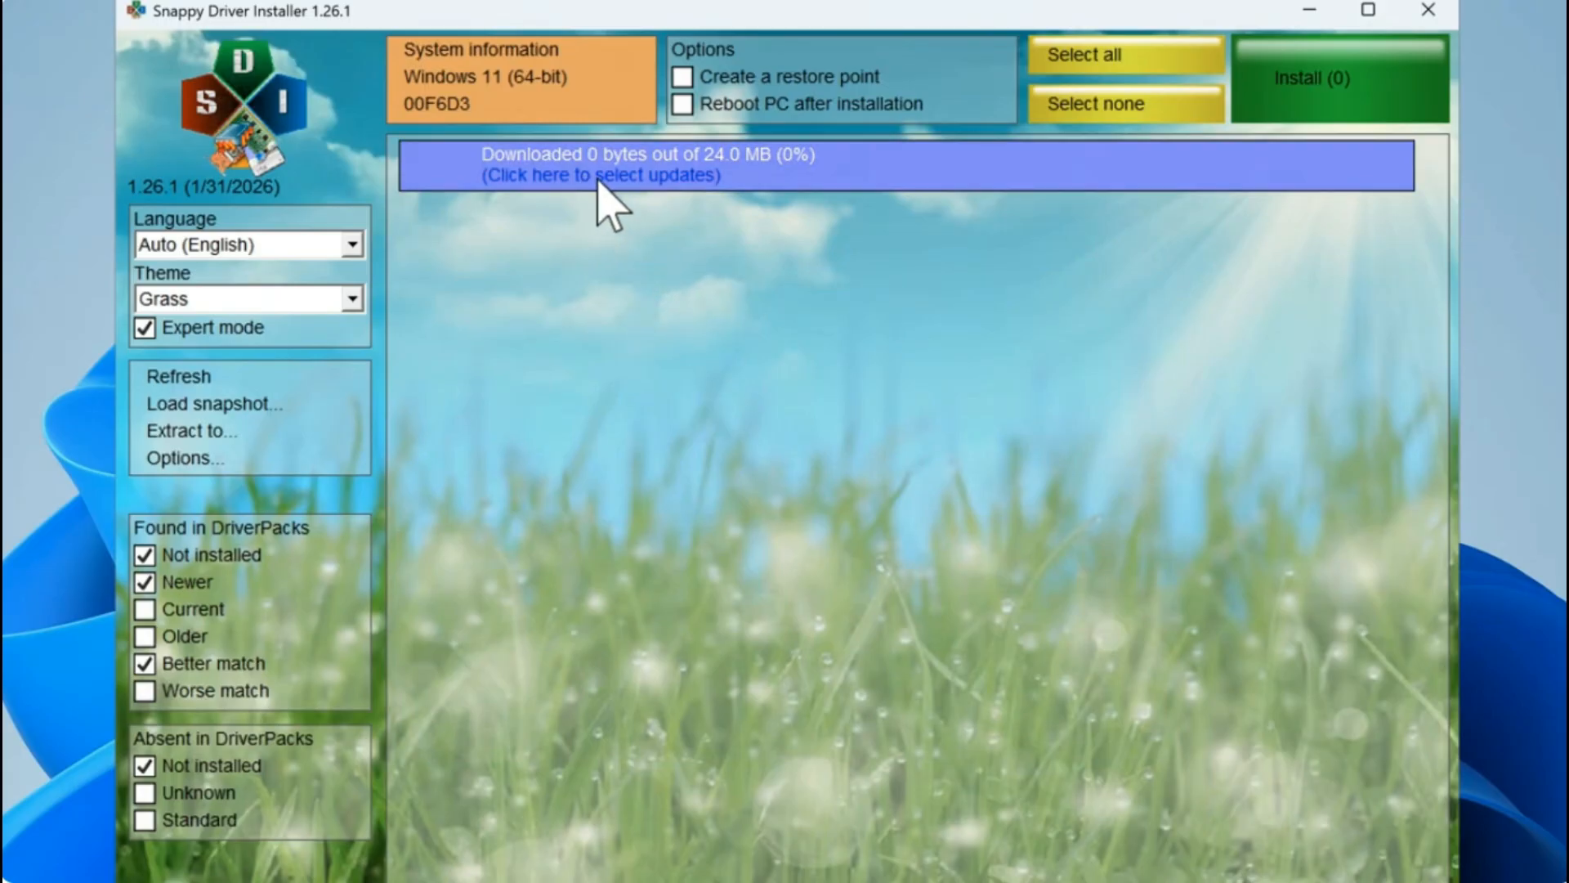
pyautogui.moveTo(601, 181)
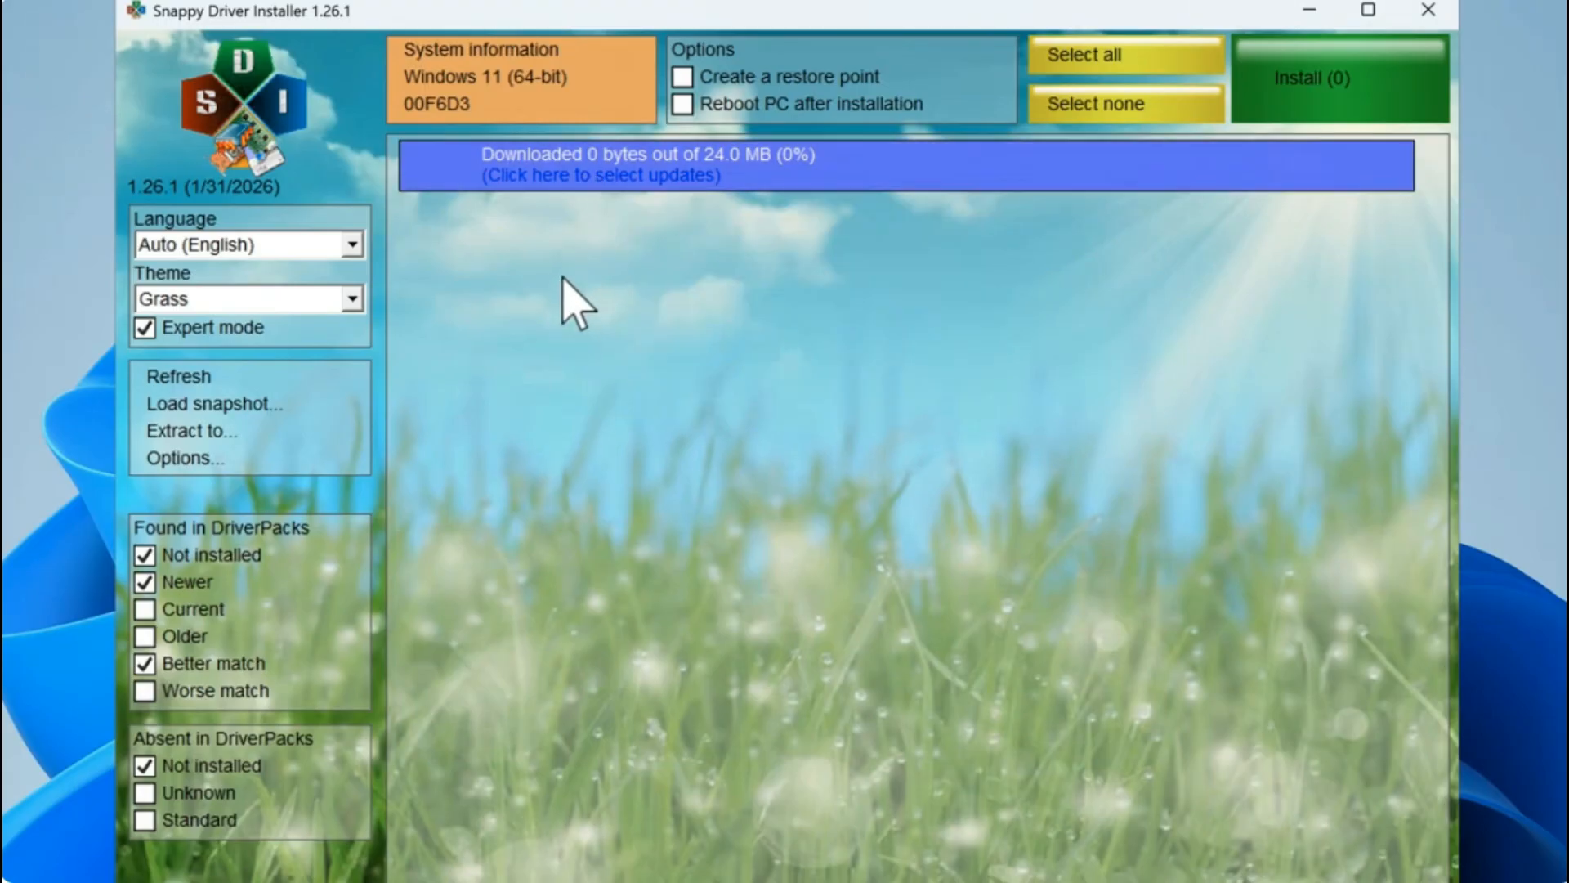
pyautogui.click(586, 177)
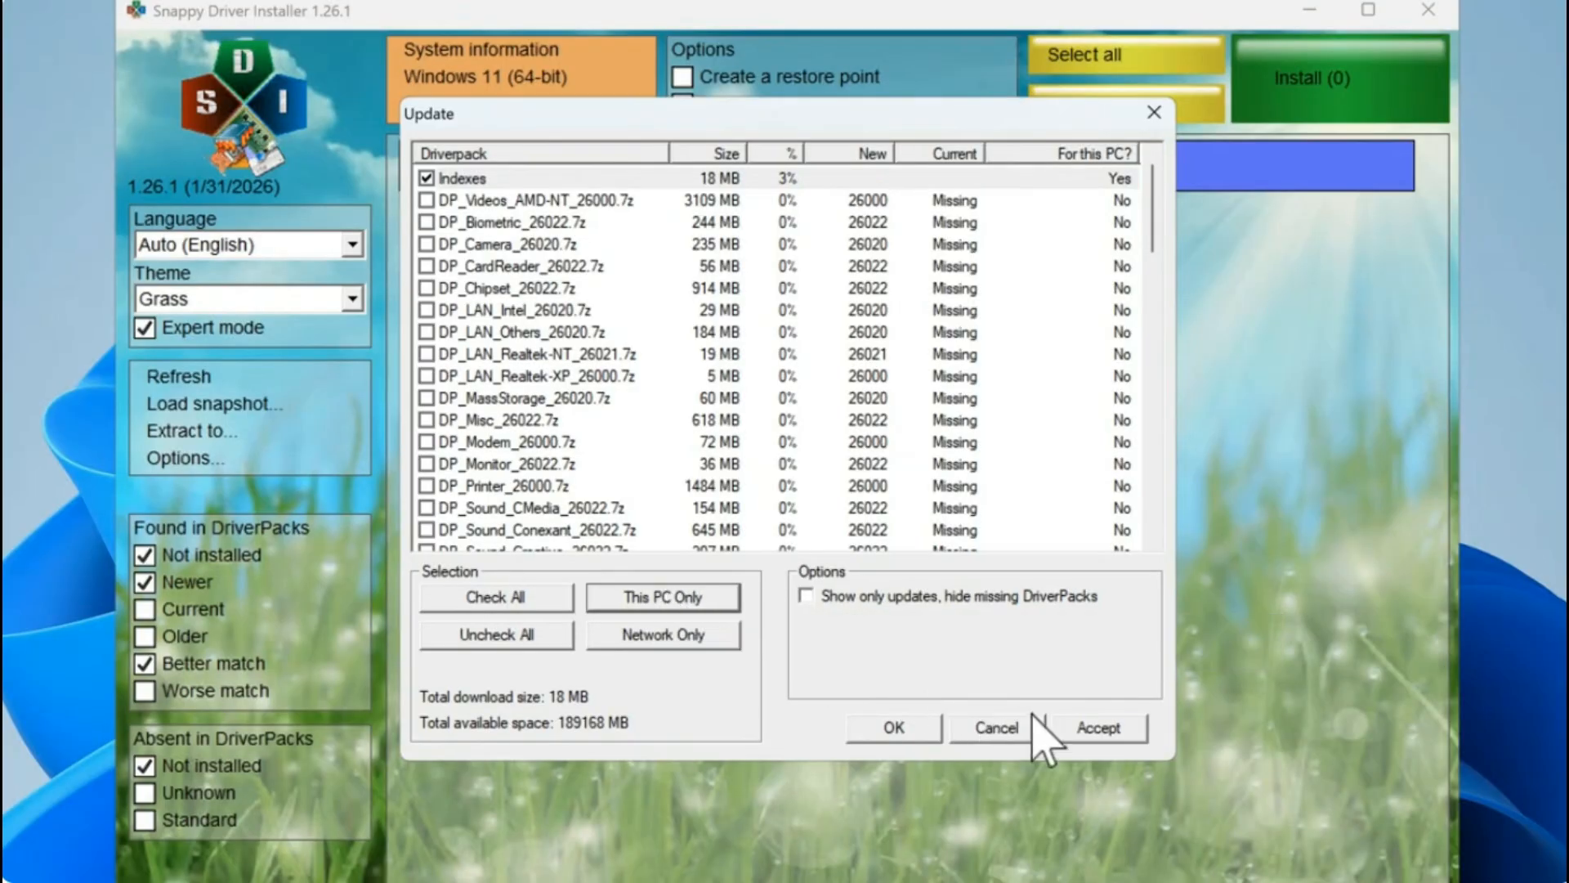
pyautogui.click(1099, 727)
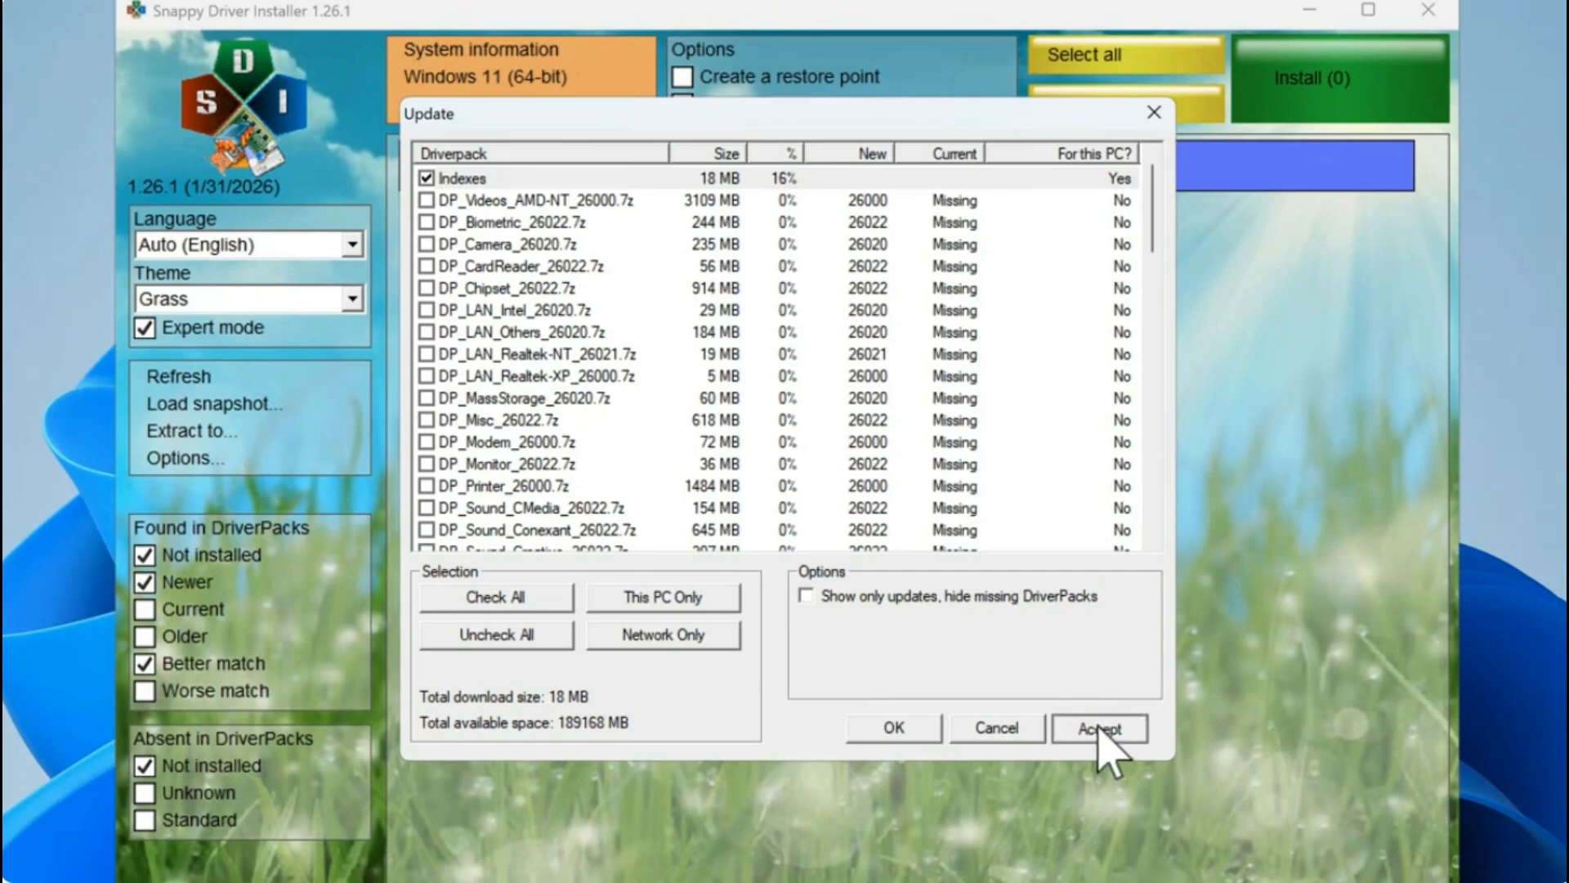
pyautogui.click(889, 730)
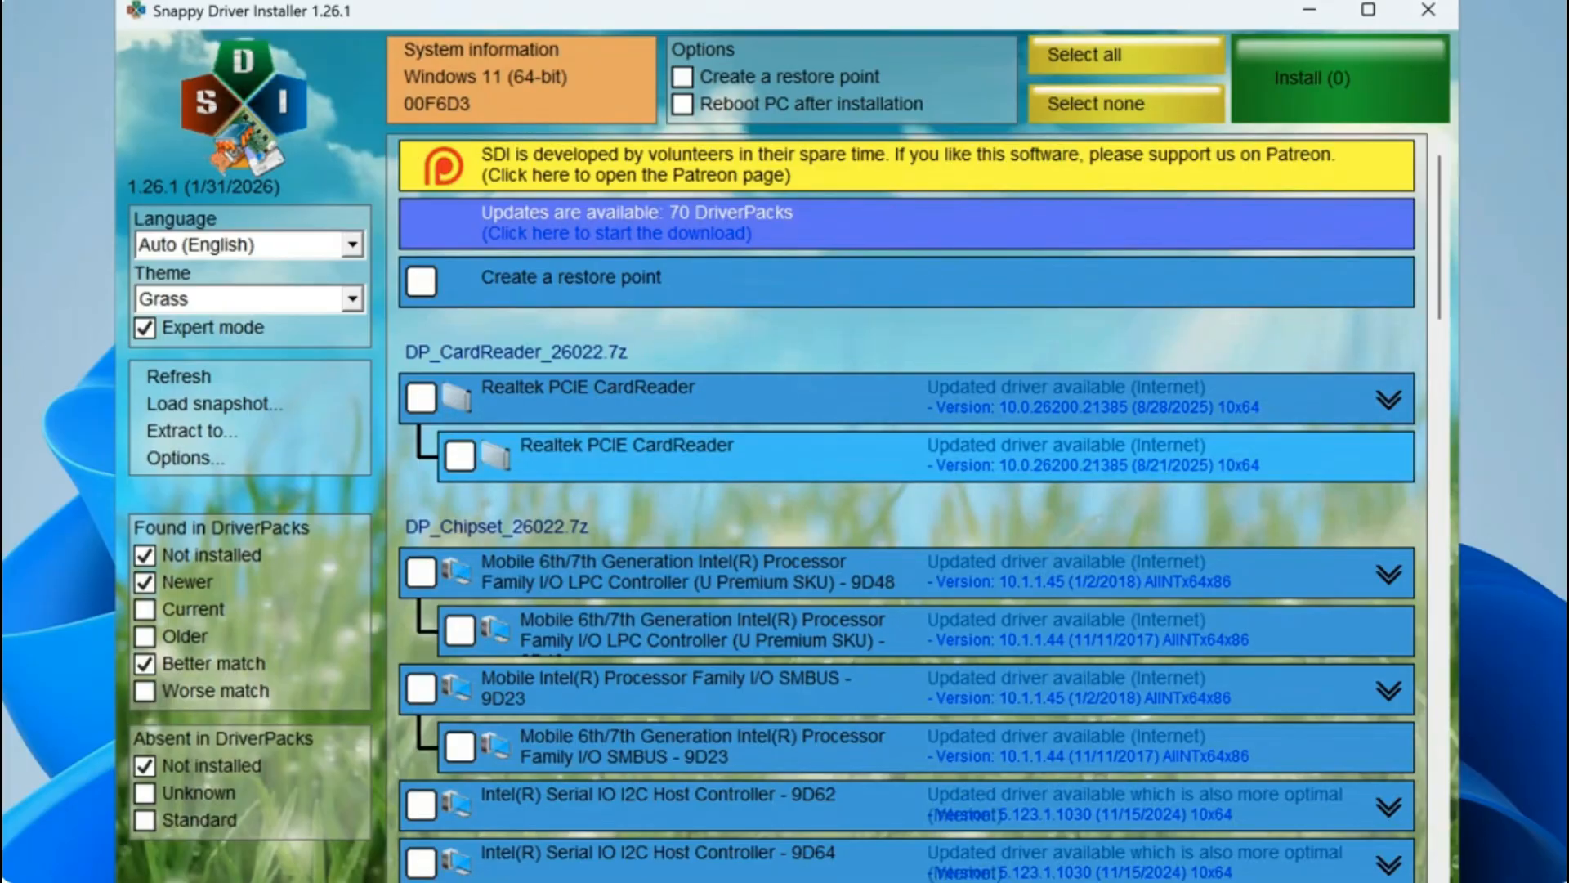
# - Install all the listed driver updates with the option to create a restore point enabled
pyautogui.scroll(-15, 834, 735)
pyautogui.scroll(15, 834, 687)
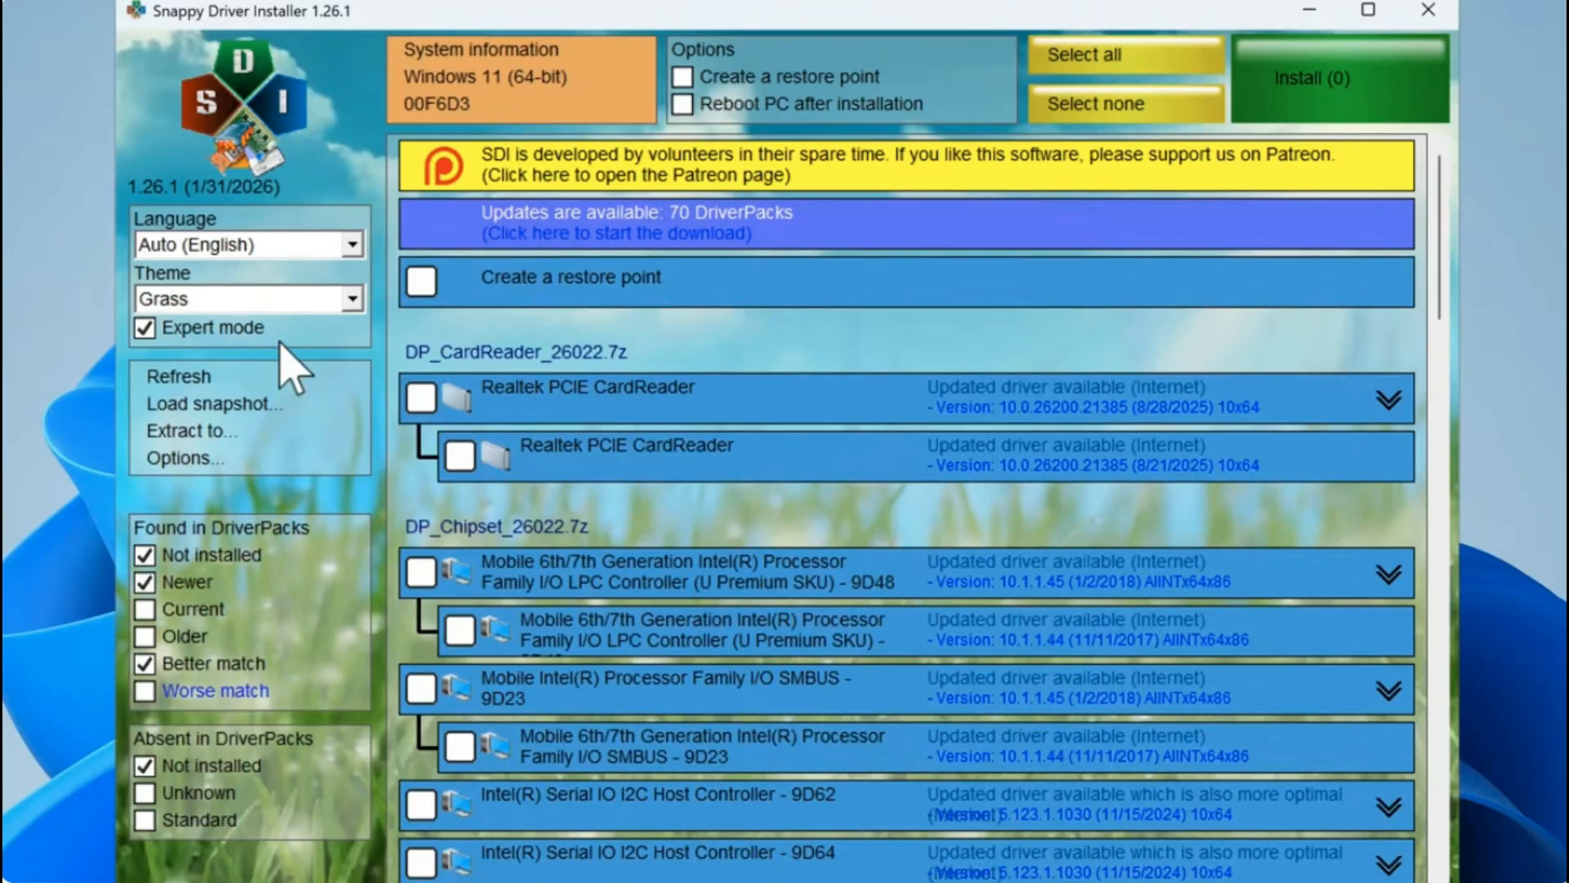
pyautogui.click(422, 285)
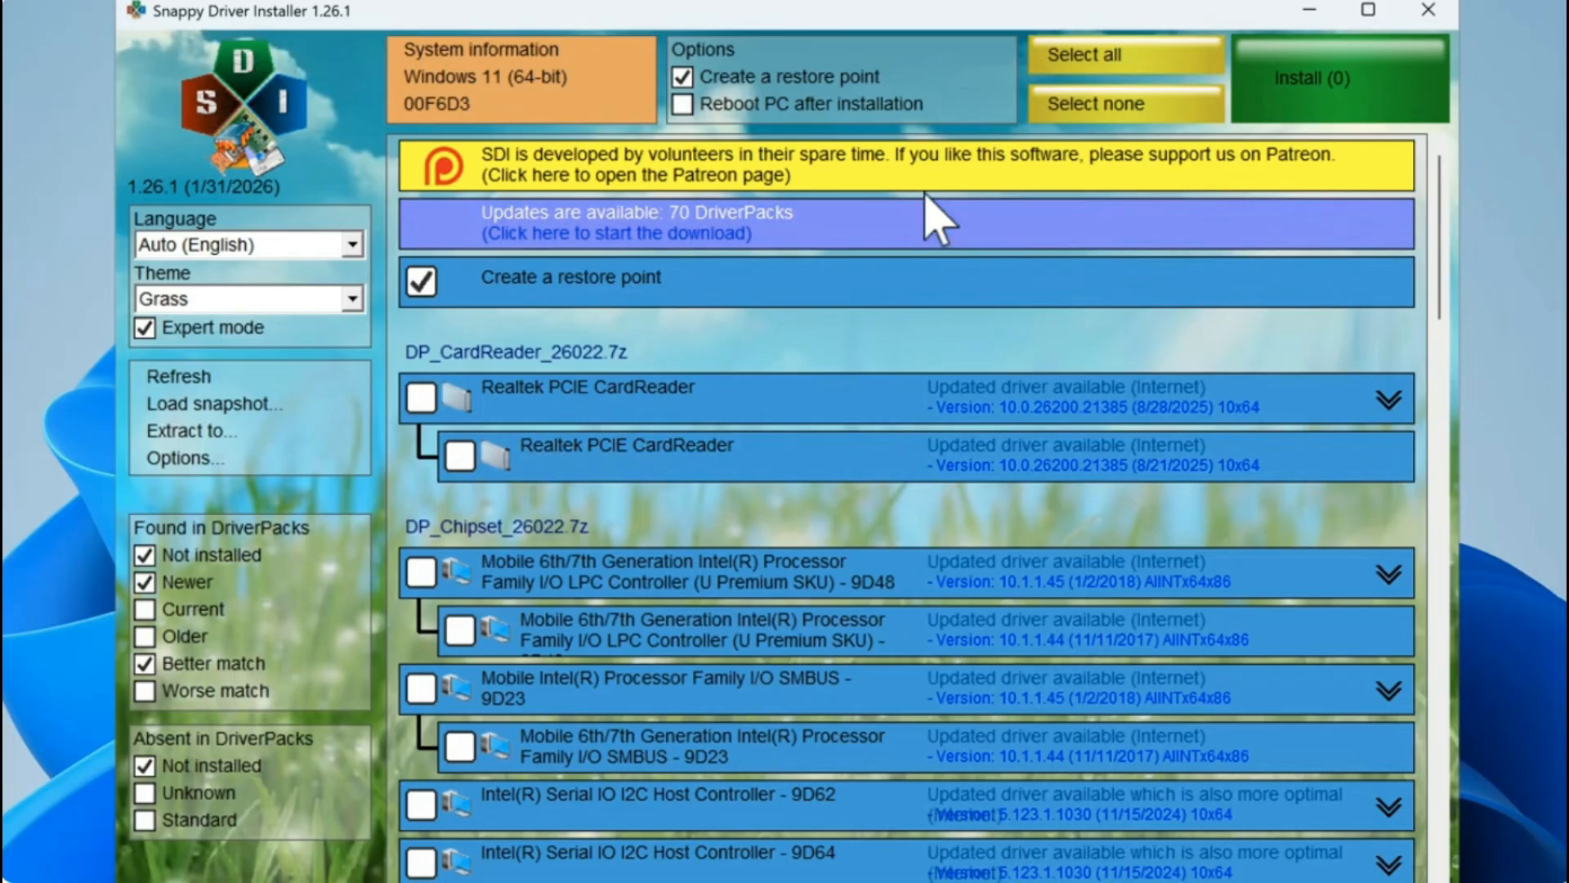
pyautogui.click(1094, 63)
pyautogui.moveTo(762, 635)
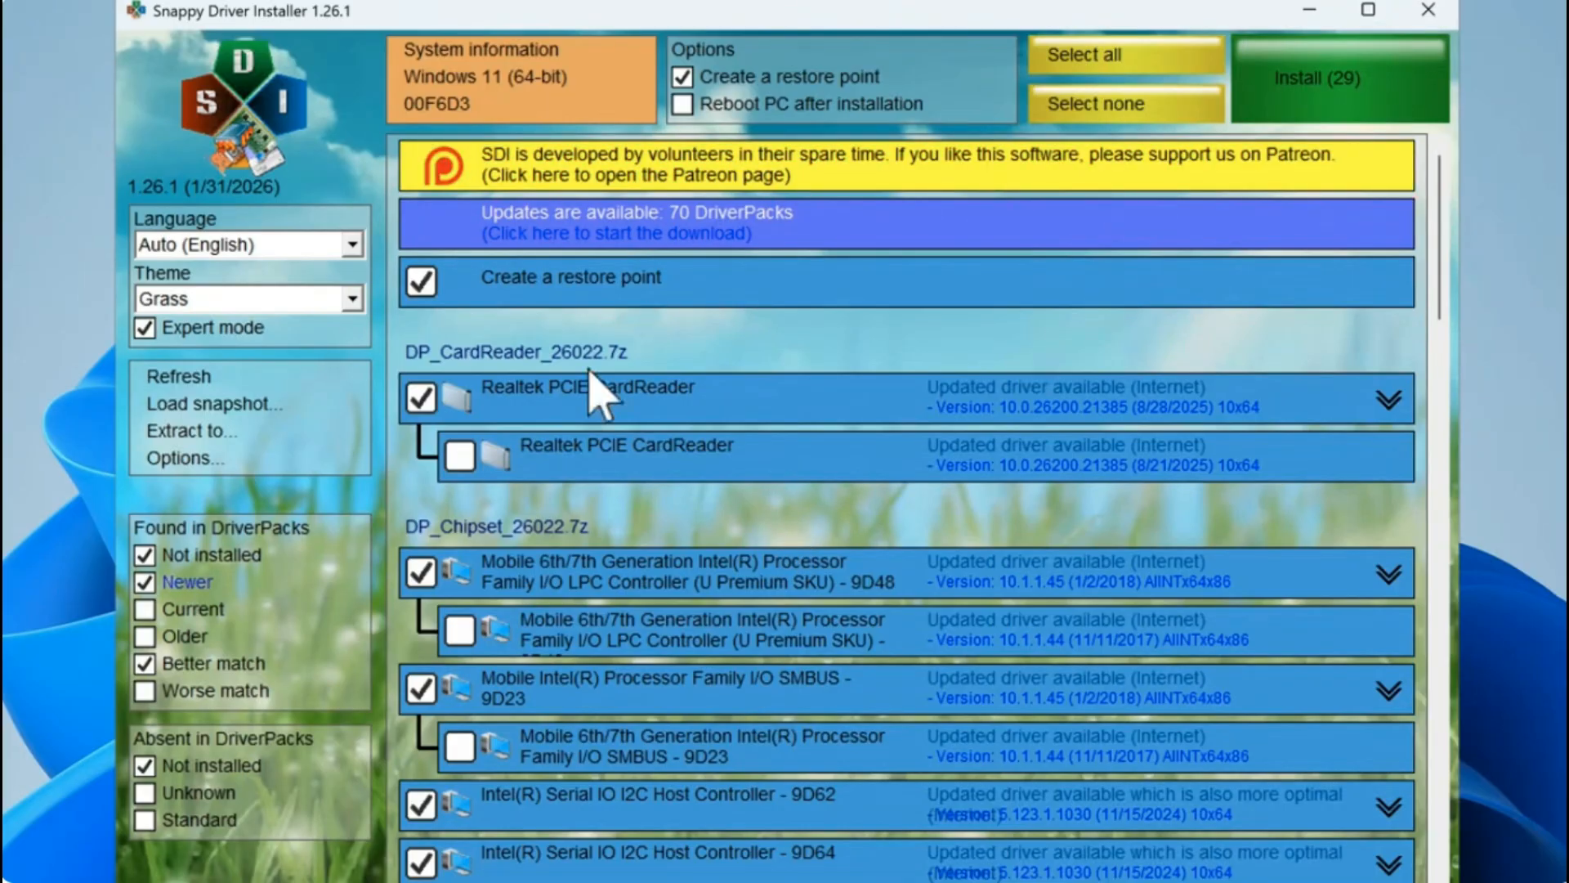
pyautogui.click(1308, 73)
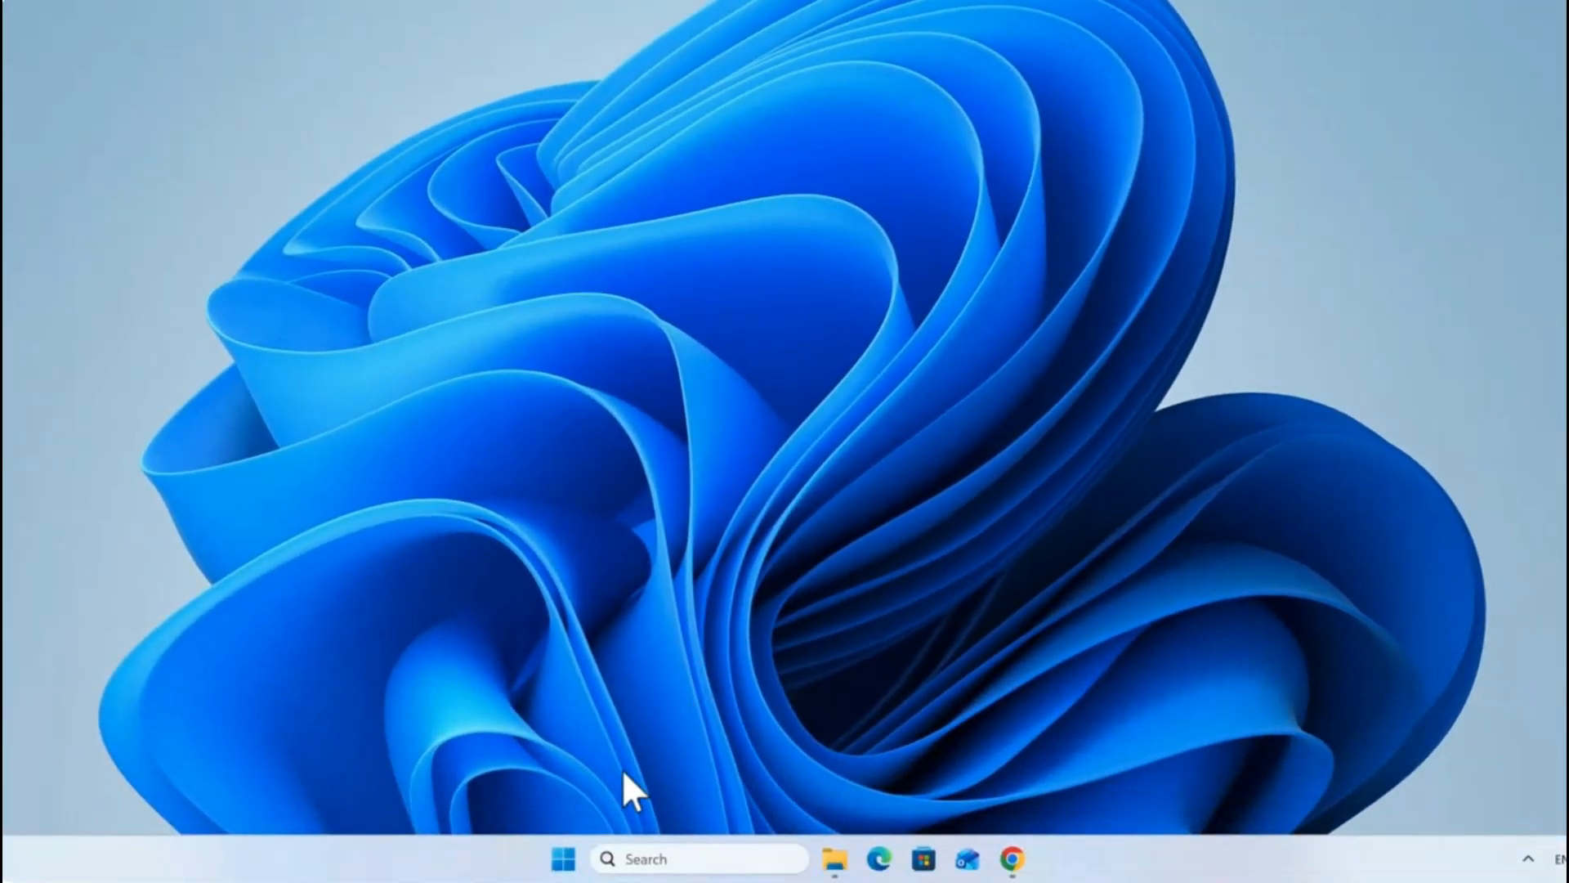
# - Open the Windows Start menu
pyautogui.click(563, 859)
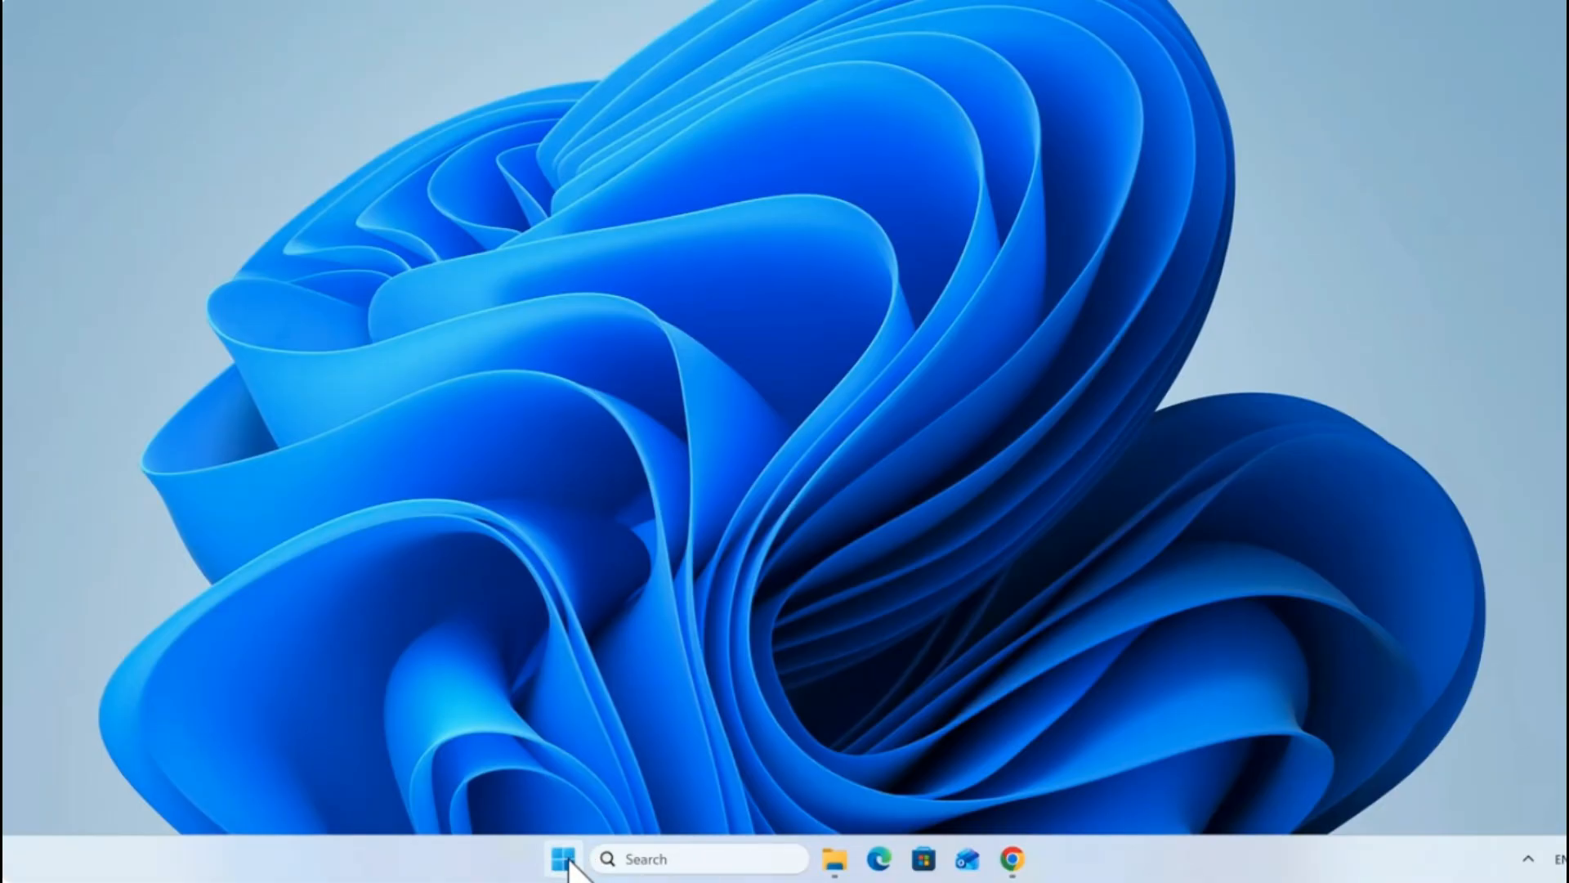